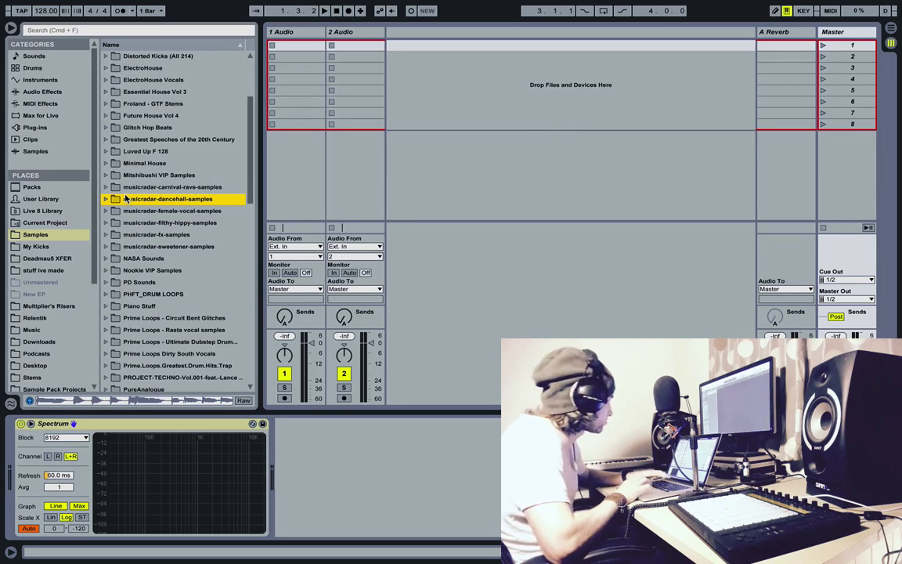
# Load BassB122D-01.wav from the musicradar-dancehall-samples Kit B 122bpm Bass folder into the first clip slot of track 2 Audio.
pyautogui.click(106, 199)
pyautogui.click(114, 222)
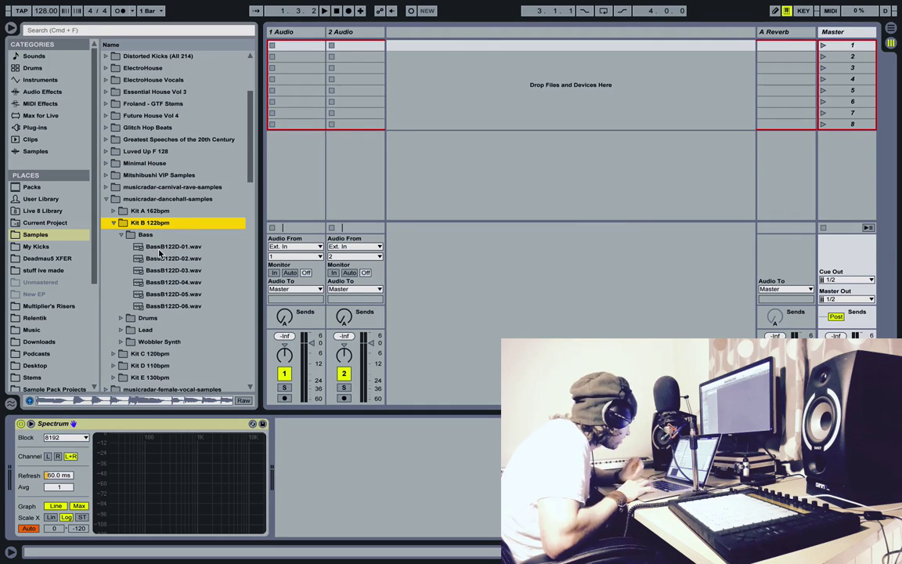
pyautogui.click(160, 247)
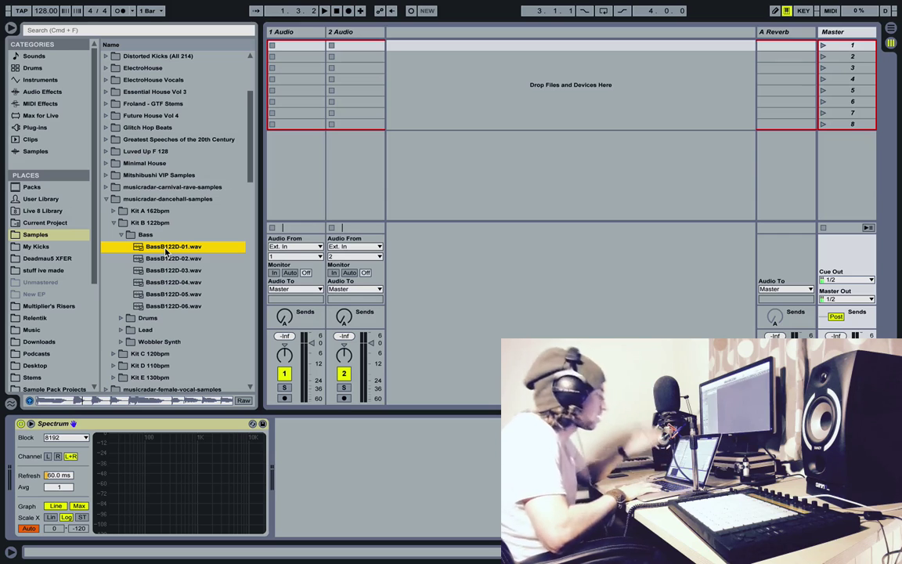
pyautogui.moveTo(163, 251); pyautogui.dragTo(357, 49)
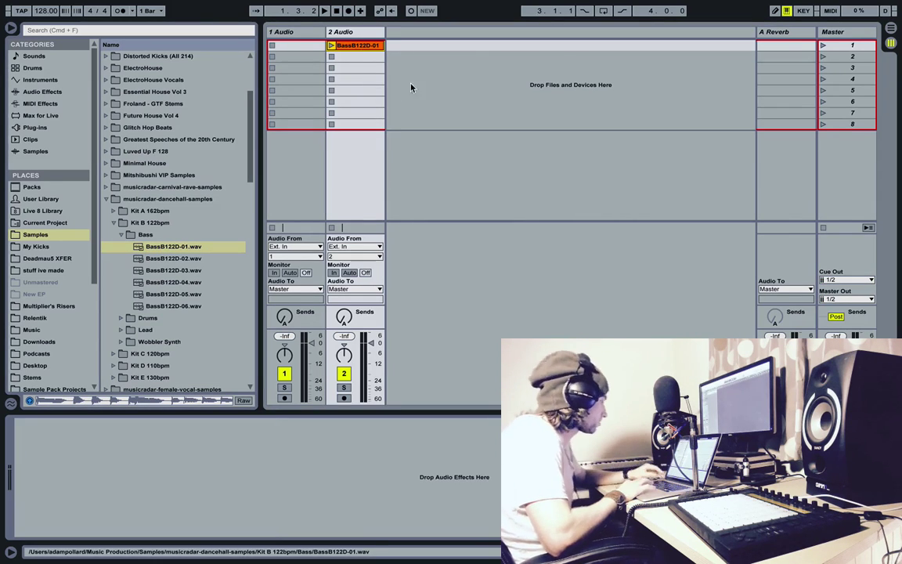
# Show the bass clip's sample view and examine its waveform closely for flattened peaks around position 1.4.
pyautogui.hotkey('shift', 'Tab')
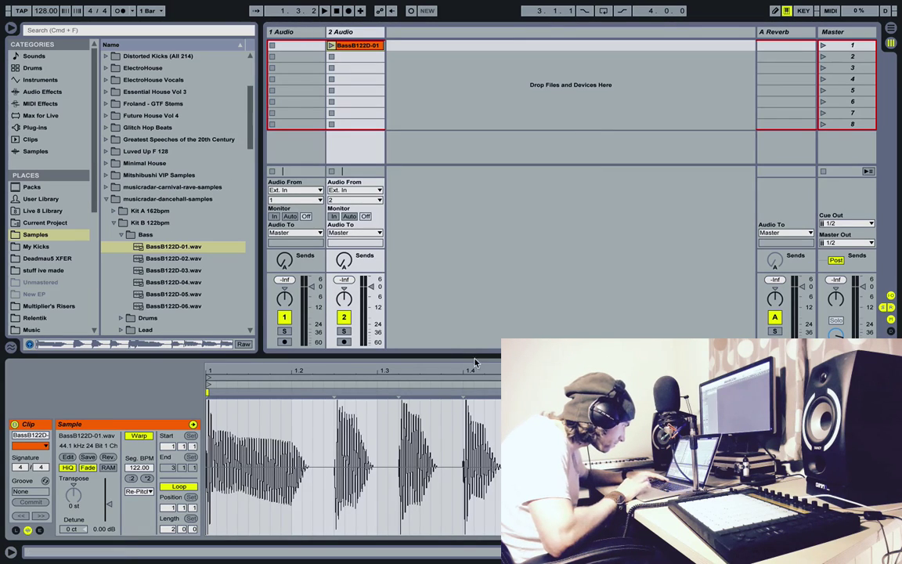
pyautogui.moveTo(476, 369); pyautogui.dragTo(470, 402)
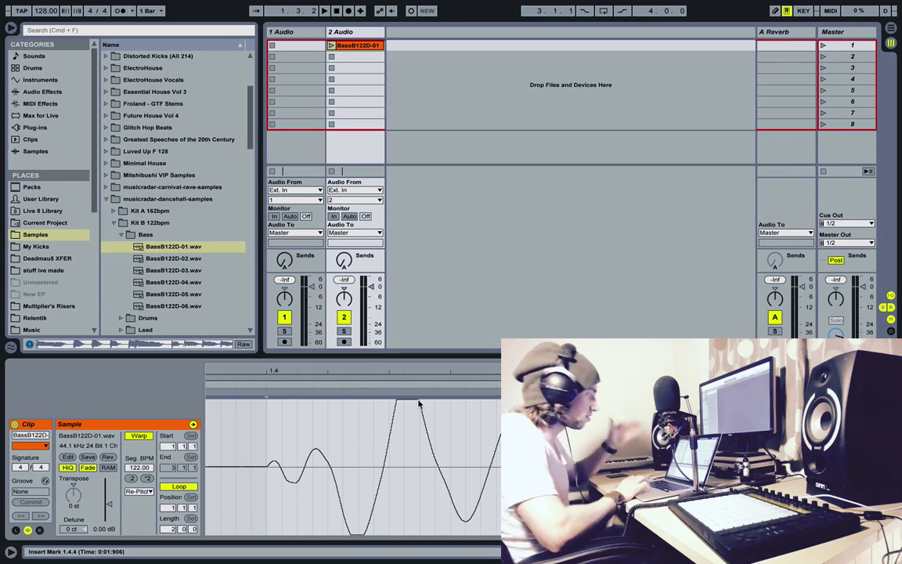
pyautogui.moveTo(413, 362); pyautogui.dragTo(413, 345)
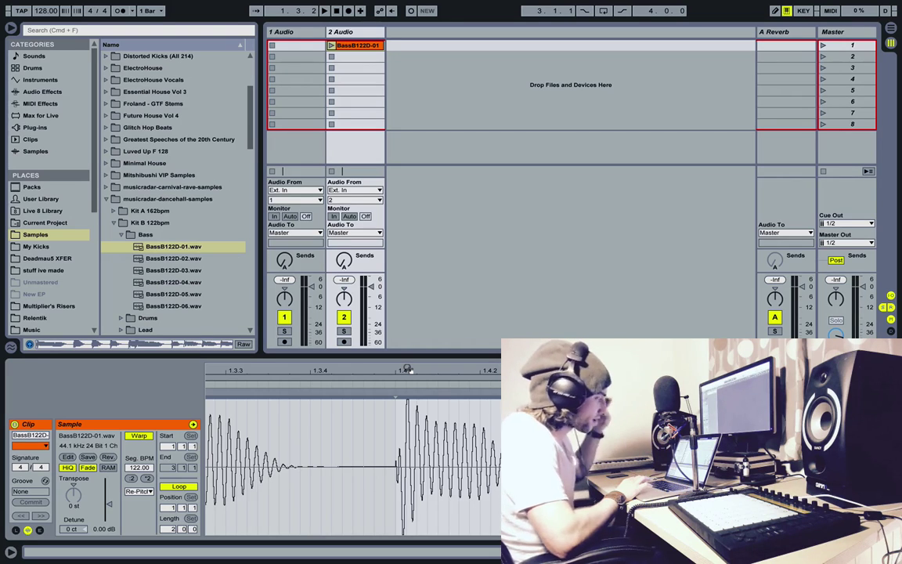
pyautogui.moveTo(407, 369); pyautogui.dragTo(427, 429)
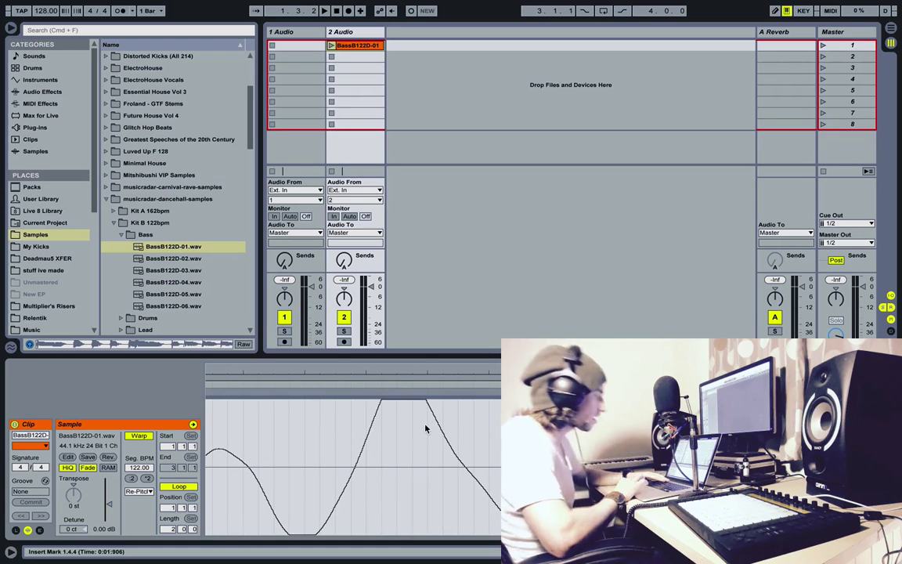
# Delete the BassB122D-01 clip from track 2 Audio.
pyautogui.click(358, 48)
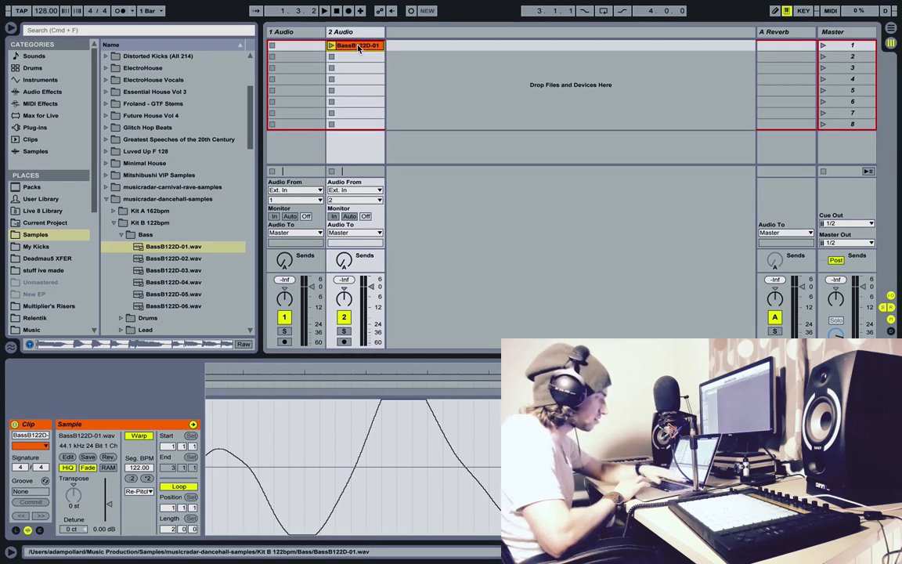
pyautogui.press('Delete')
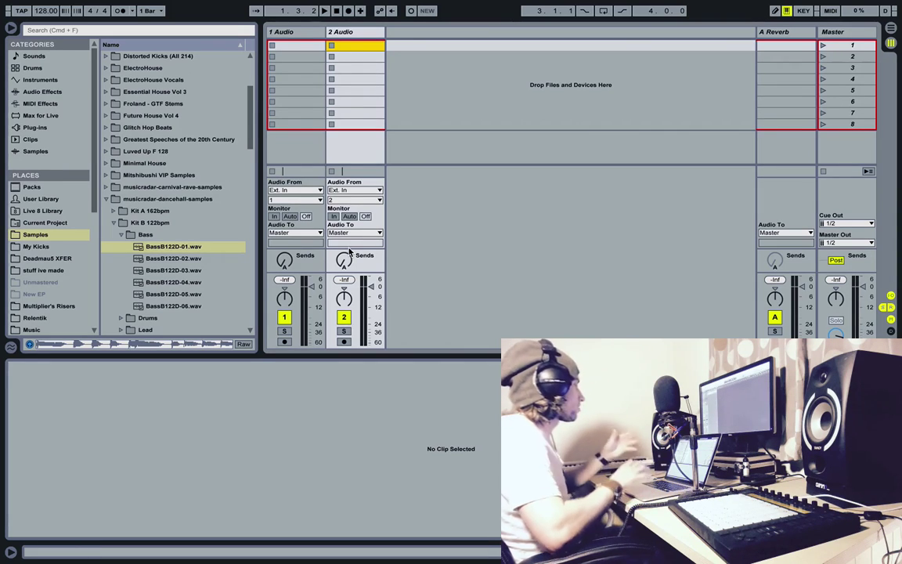
# Locate the iZotope RX 4 Declipper among the installed plug-ins and select it.
pyautogui.click(43, 127)
pyautogui.click(110, 68)
pyautogui.click(105, 68)
pyautogui.scroll(-5, 194, 201)
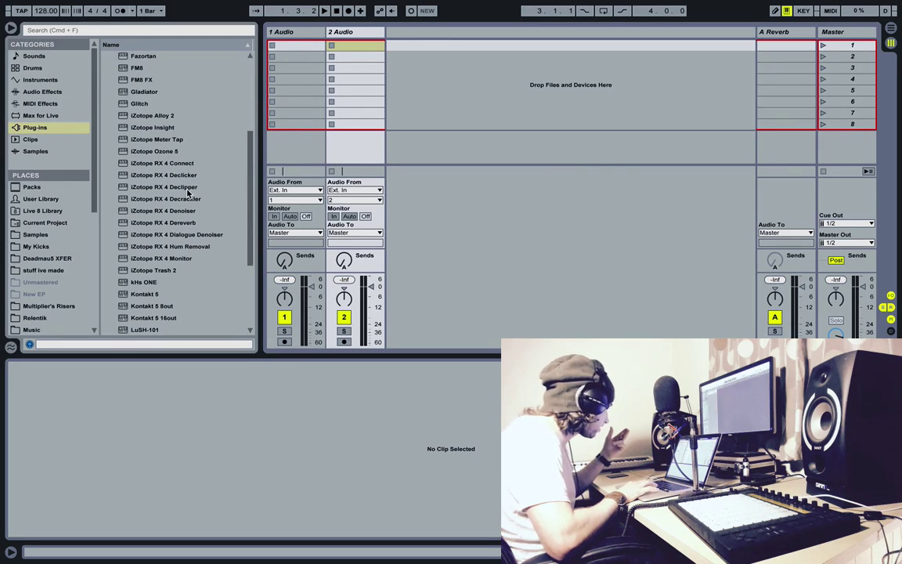
pyautogui.click(187, 188)
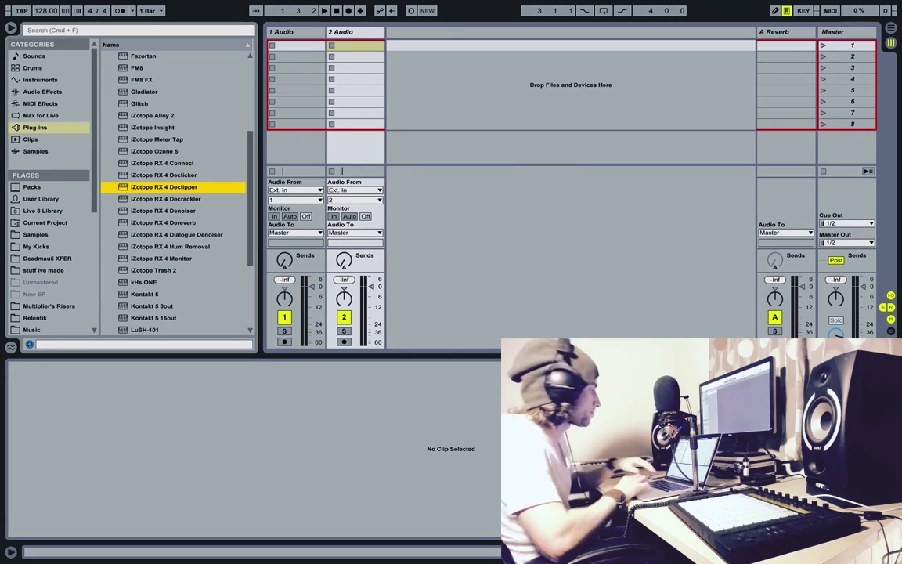
# Switch to iZotope RX 4 and open the BassB122D-01.wav audio file from the Bass folder.
pyautogui.hotkey('ctrl', 'Right')
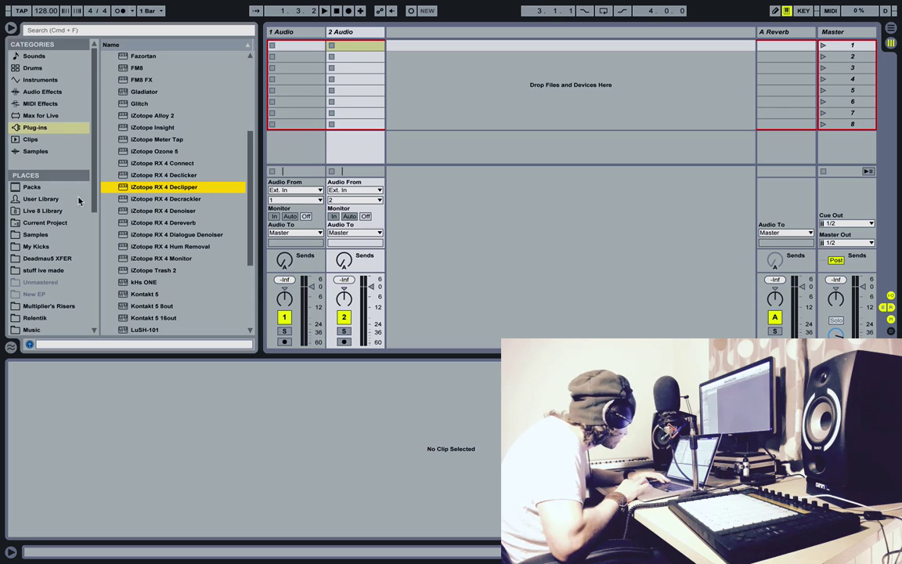
pyautogui.click(55, 234)
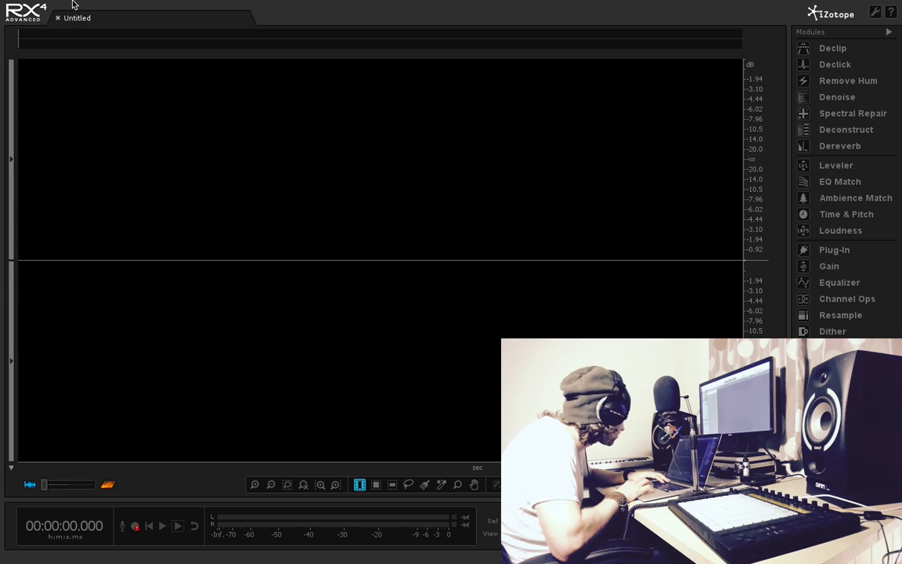
pyautogui.moveTo(77, 3)
pyautogui.click(108, 7)
pyautogui.click(125, 46)
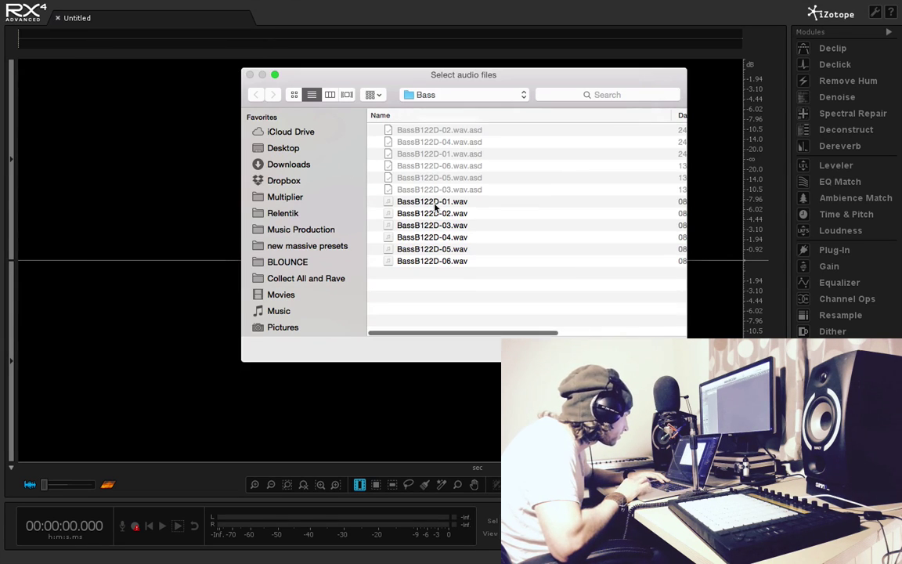
pyautogui.doubleClick(406, 201)
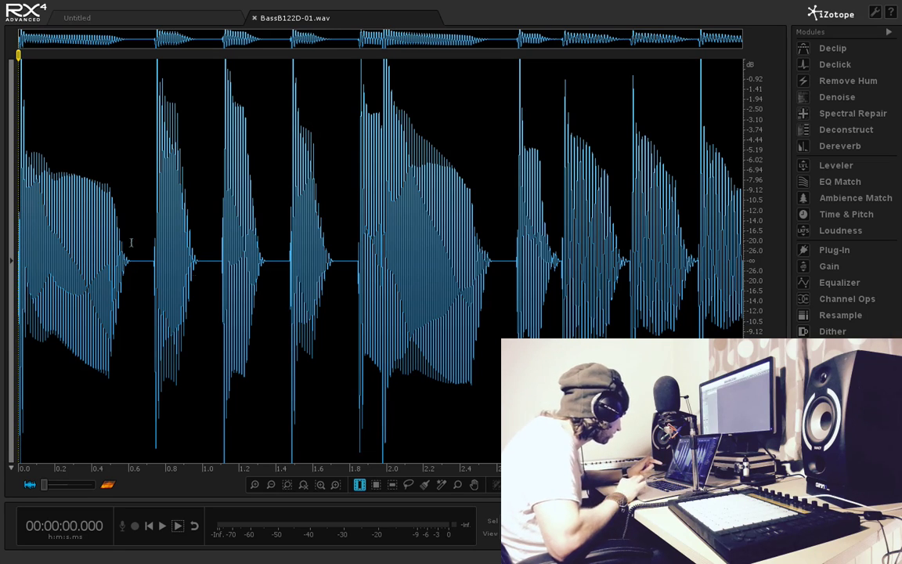
# Compare the file's spectrogram and waveform displays, and examine the clipped peaks around 2.0 seconds.
pyautogui.moveTo(46, 485); pyautogui.dragTo(90, 487)
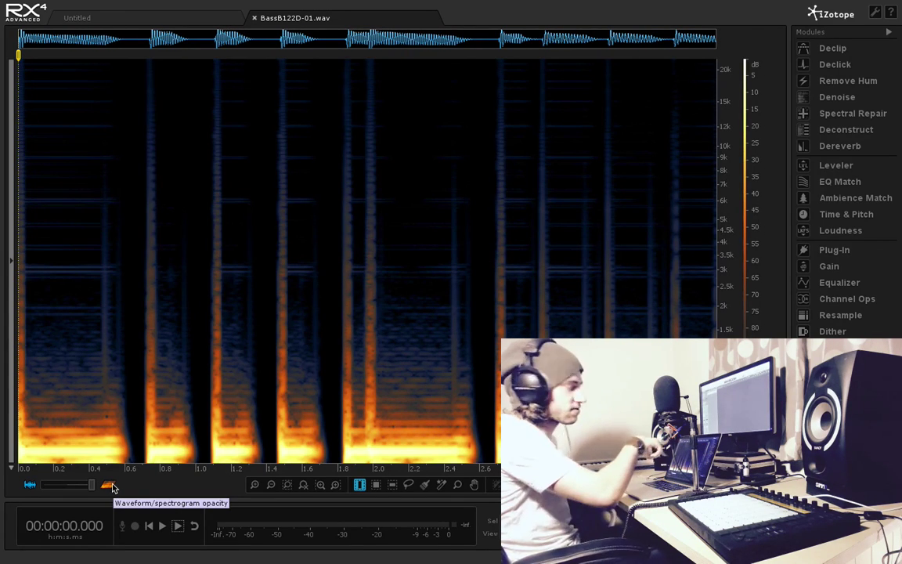
pyautogui.moveTo(91, 485); pyautogui.dragTo(45, 486)
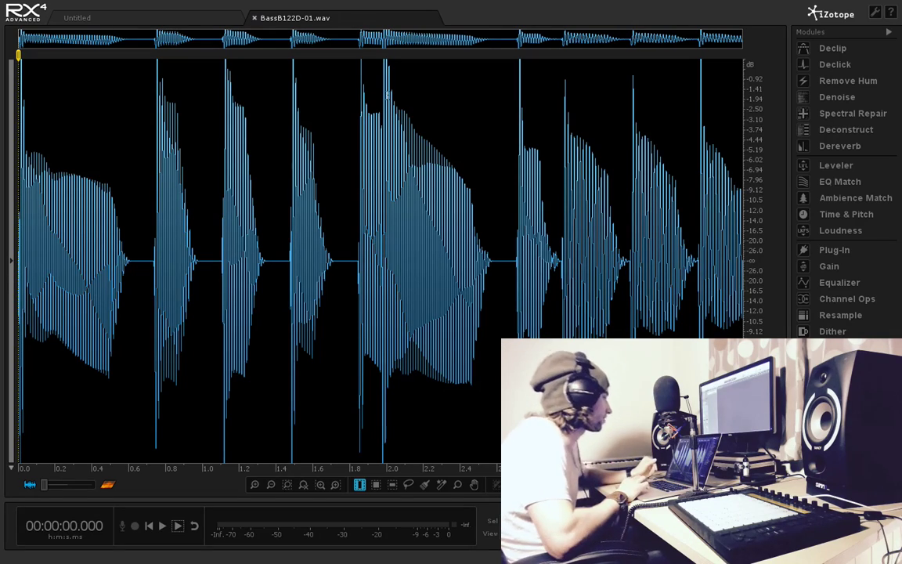
pyautogui.scroll(2, 384, 86)
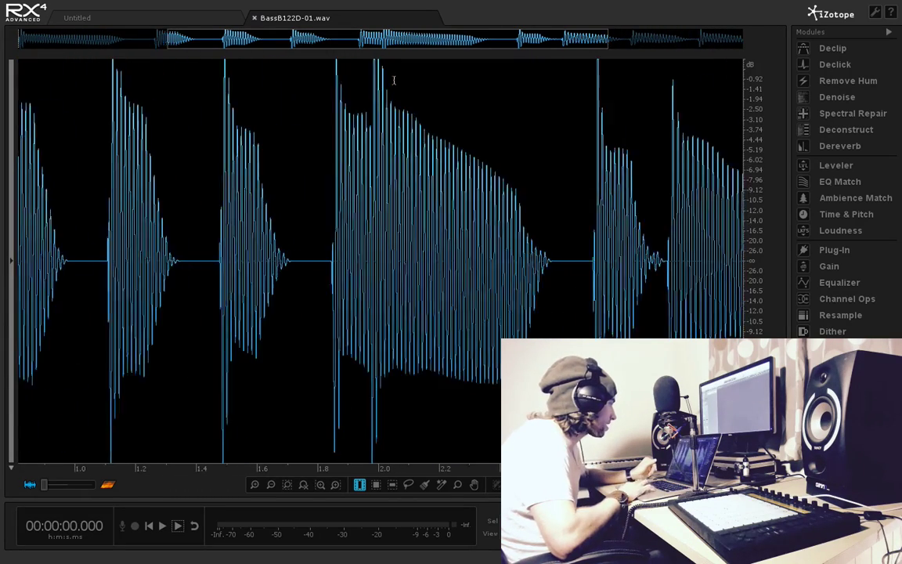
pyautogui.scroll(4, 381, 75)
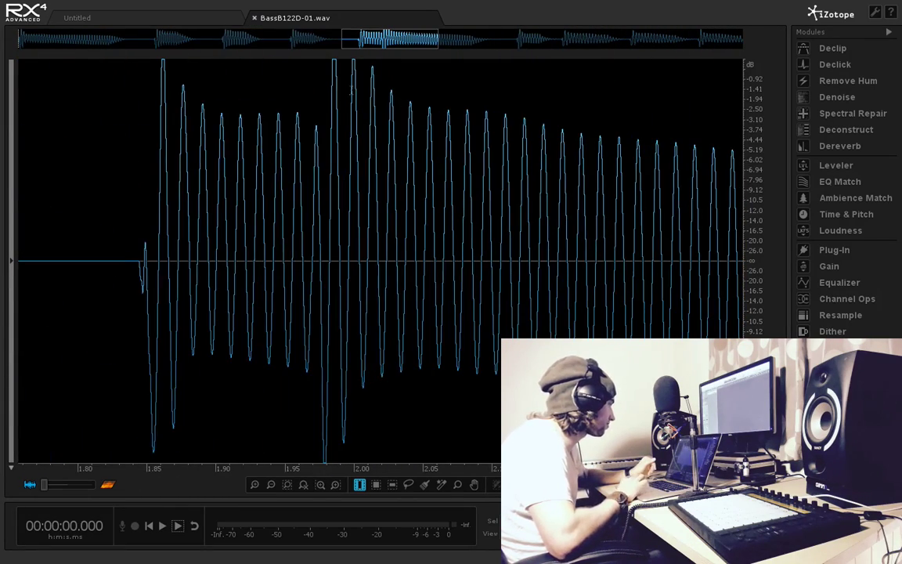
pyautogui.scroll(2, 354, 92)
pyautogui.scroll(-1, 284, 76)
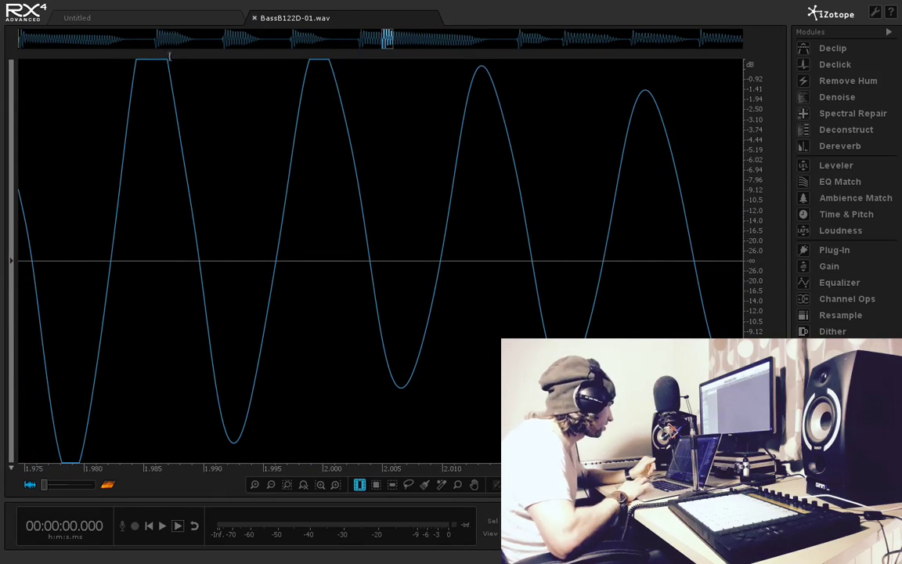
pyautogui.scroll(-5, 316, 68)
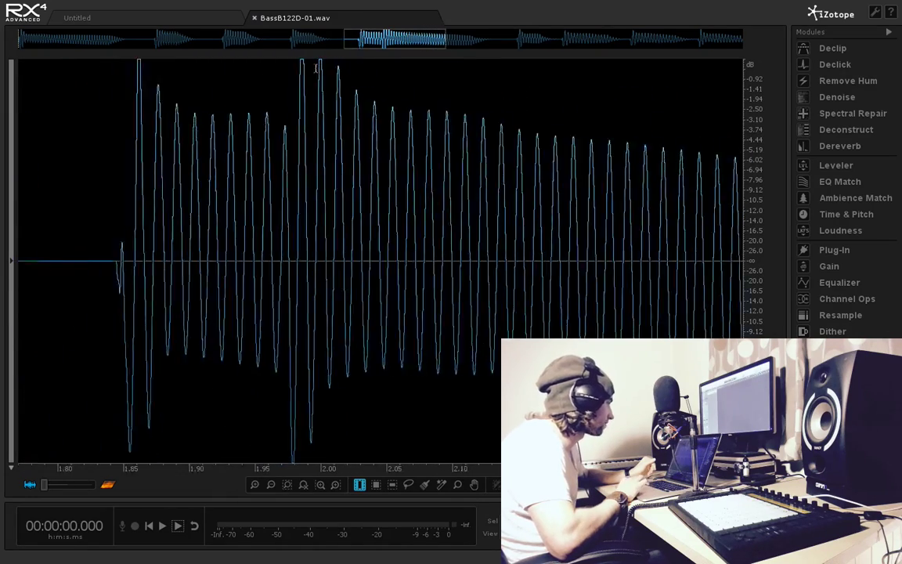
pyautogui.scroll(-3, 315, 68)
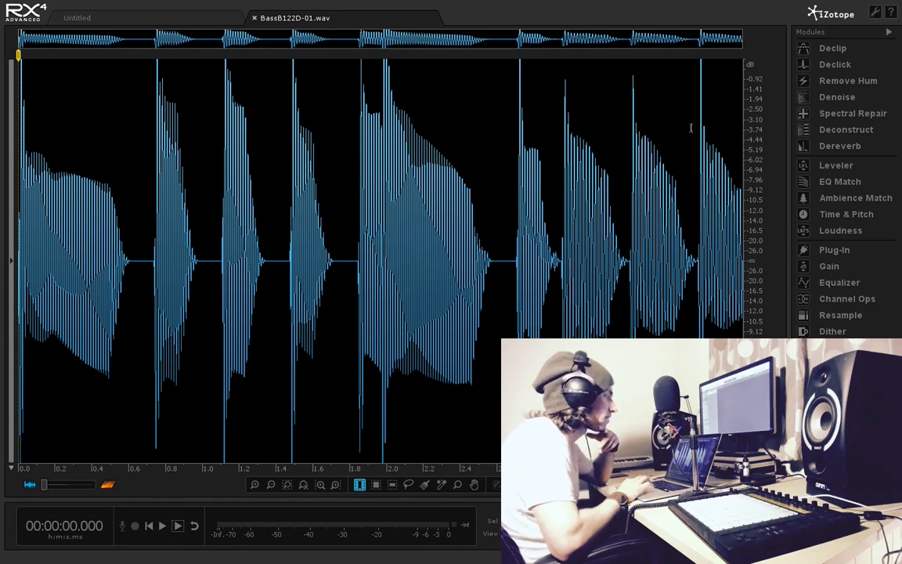
pyautogui.scroll(3, 419, 220)
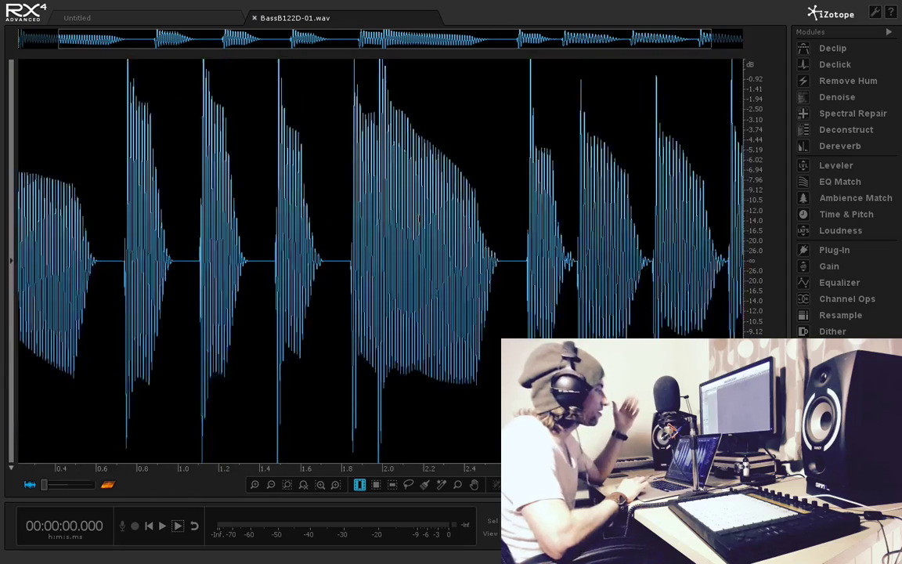
# Select the entire bass recording and play it back.
pyautogui.scroll(-3, 419, 219)
pyautogui.hotkey('ctrl', 'a')
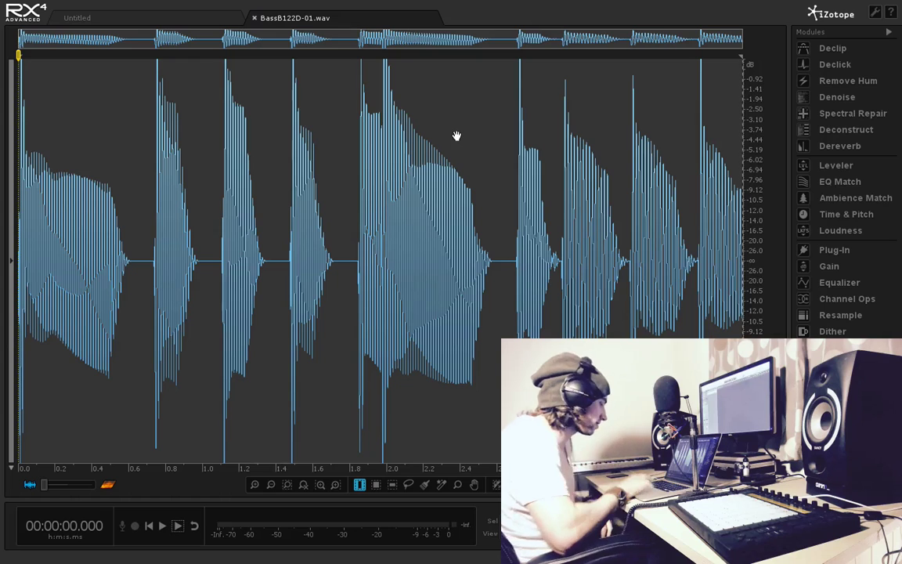
pyautogui.press('space')
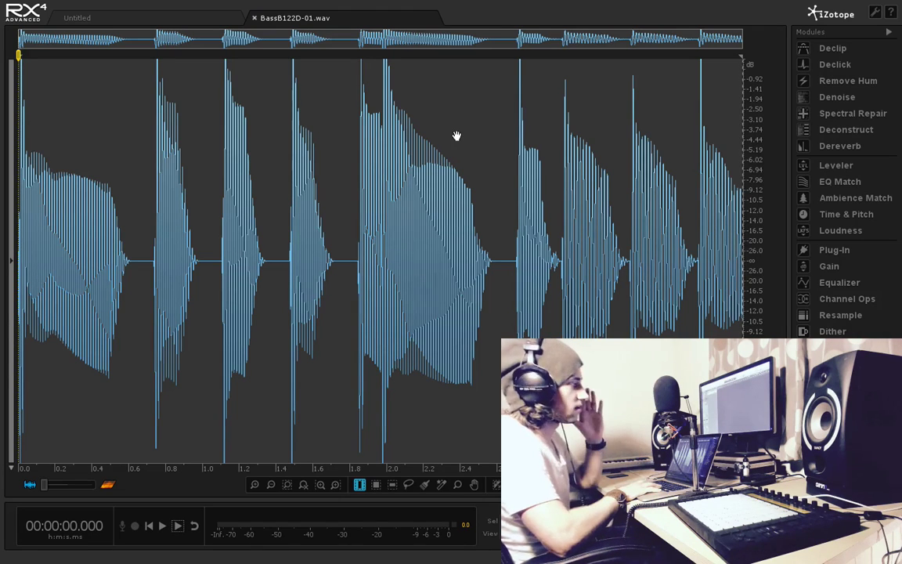
pyautogui.press('space')
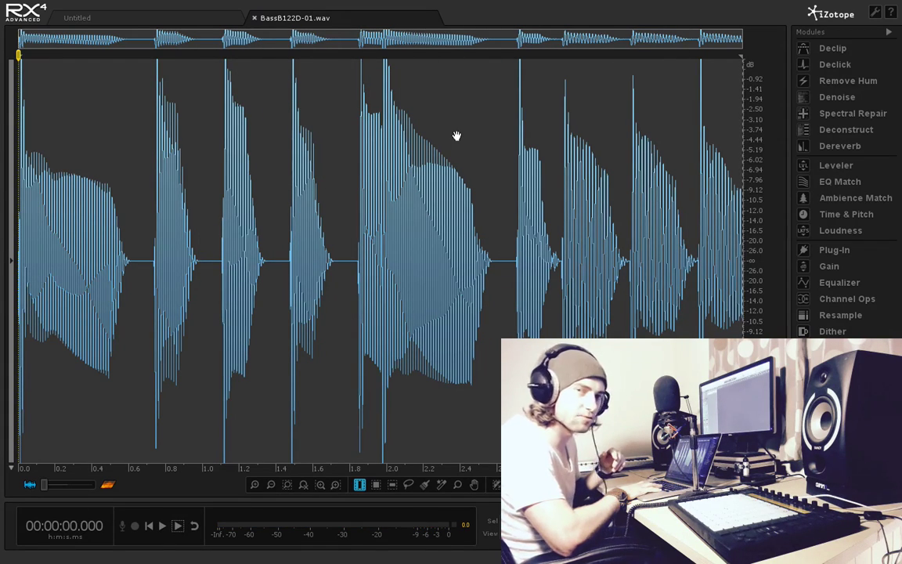
# Open the Declip module and set its linked positive and negative thresholds to -0.4 dB.
pyautogui.click(830, 52)
pyautogui.click(831, 54)
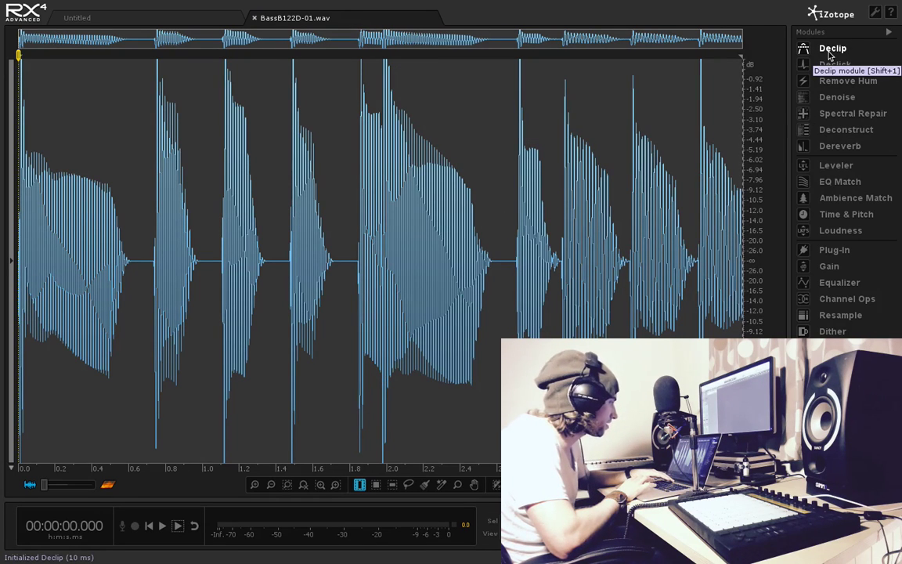
pyautogui.click(831, 54)
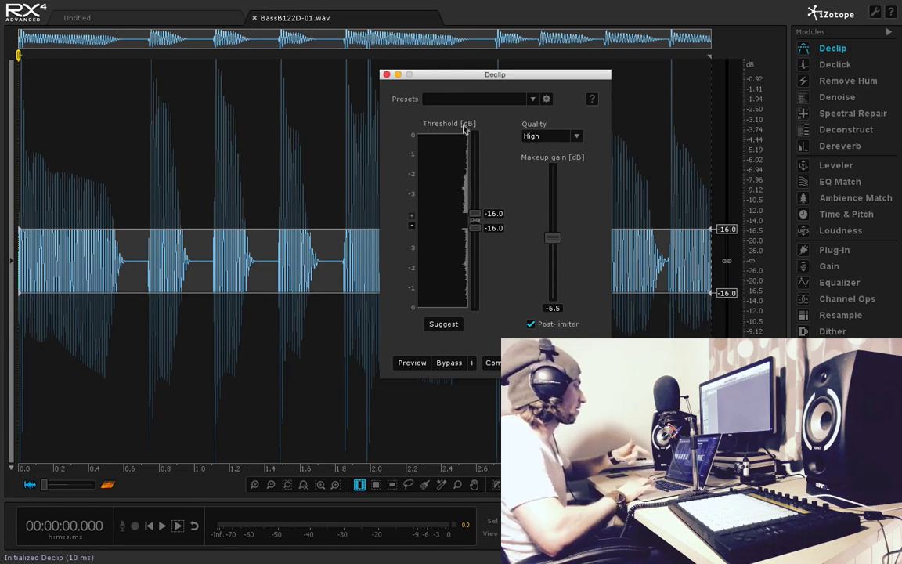
pyautogui.moveTo(476, 213); pyautogui.dragTo(474, 182)
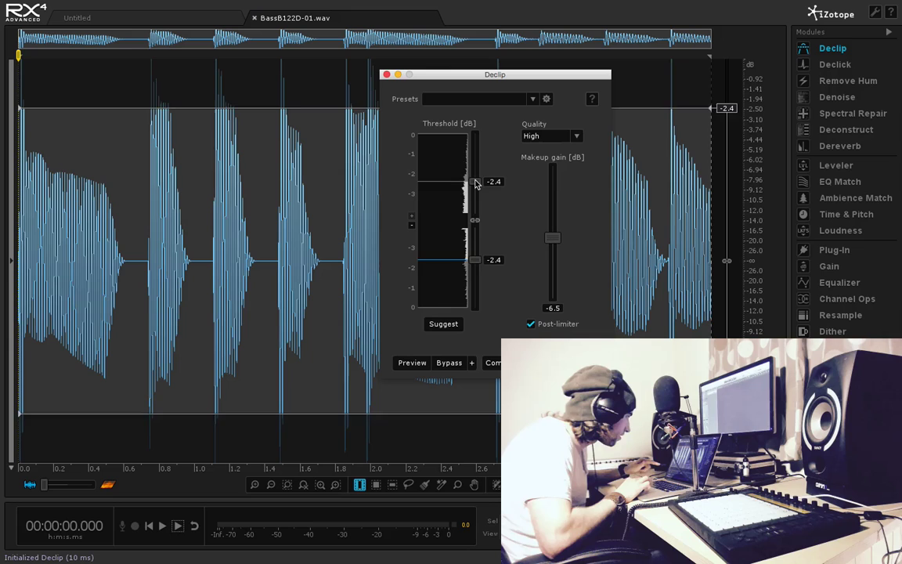
pyautogui.moveTo(429, 167); pyautogui.dragTo(464, 145)
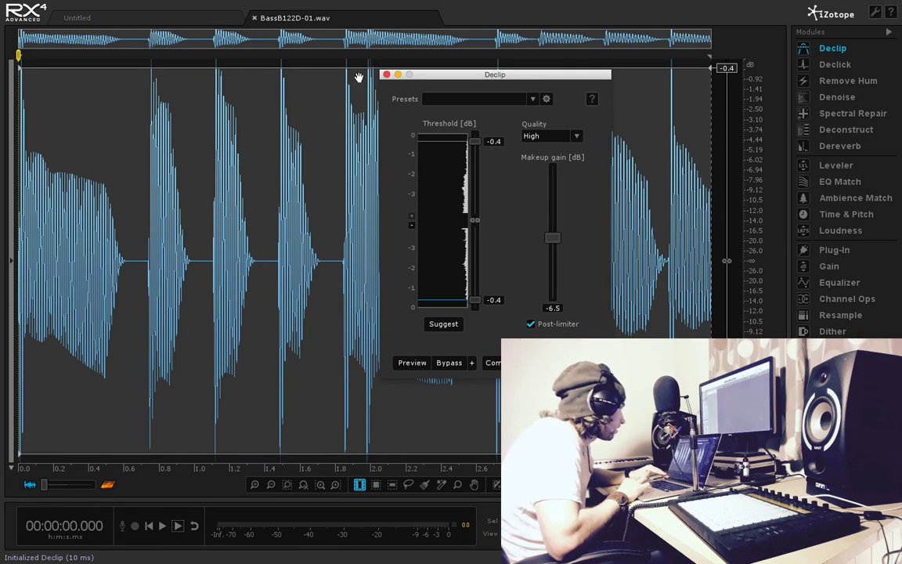
# Check the thresholds against the clipped peaks near 2.0 seconds, set both to -0.2 dB, and move the Declip window off the waveform.
pyautogui.scroll(5, 369, 80)
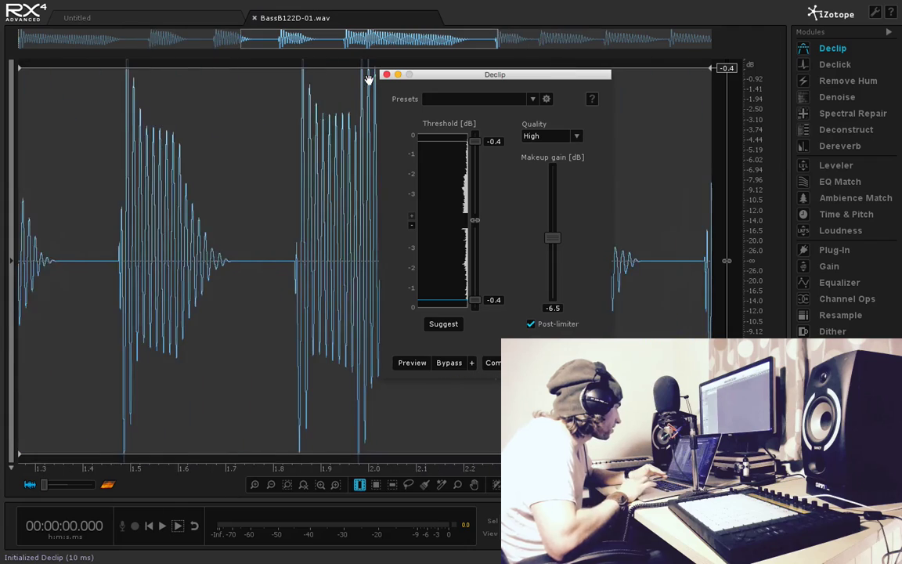
pyautogui.scroll(4, 369, 81)
pyautogui.scroll(-2, 369, 81)
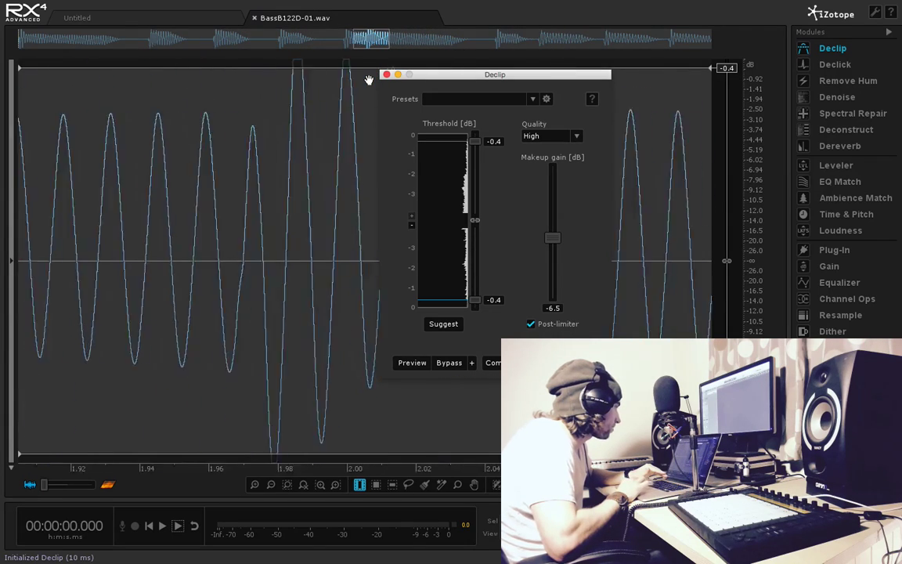
pyautogui.scroll(-3, 369, 81)
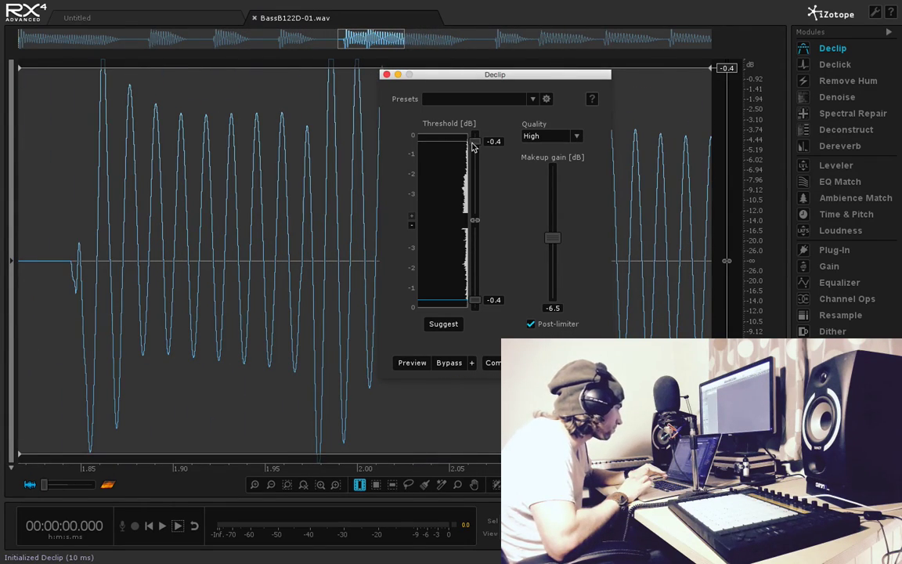
pyautogui.moveTo(473, 145); pyautogui.dragTo(473, 142)
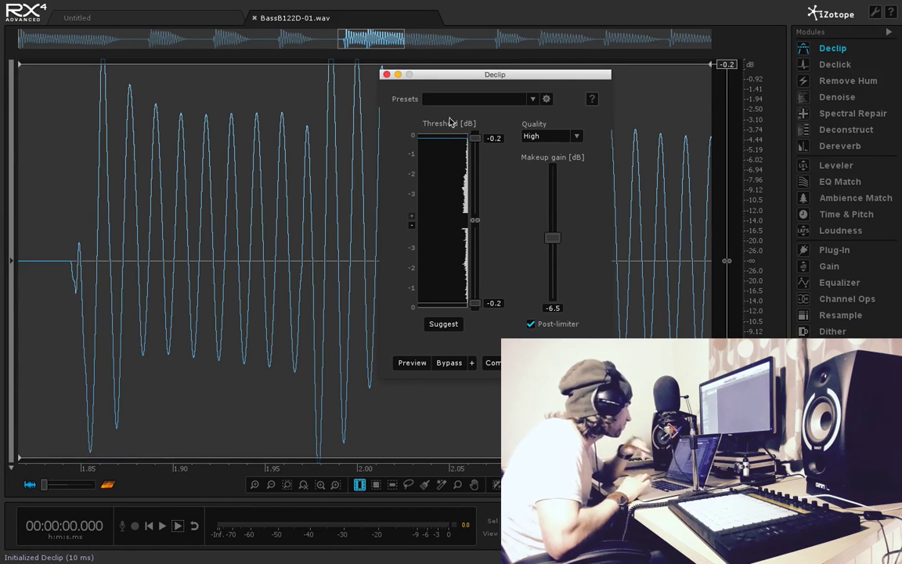
pyautogui.moveTo(391, 74); pyautogui.dragTo(511, 74)
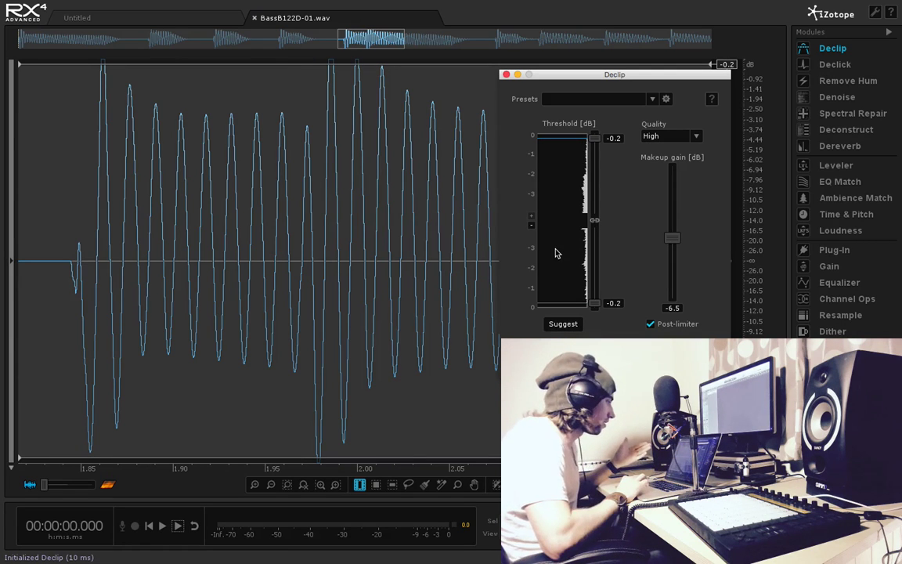
# Review the Declip quality options for the whole recording and keep High selected.
pyautogui.scroll(-10, 336, 223)
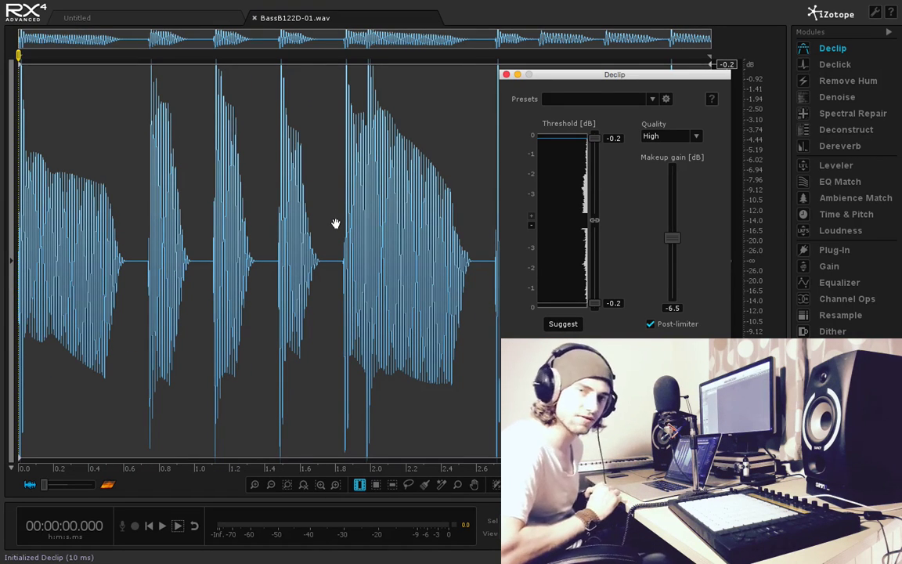
pyautogui.click(696, 137)
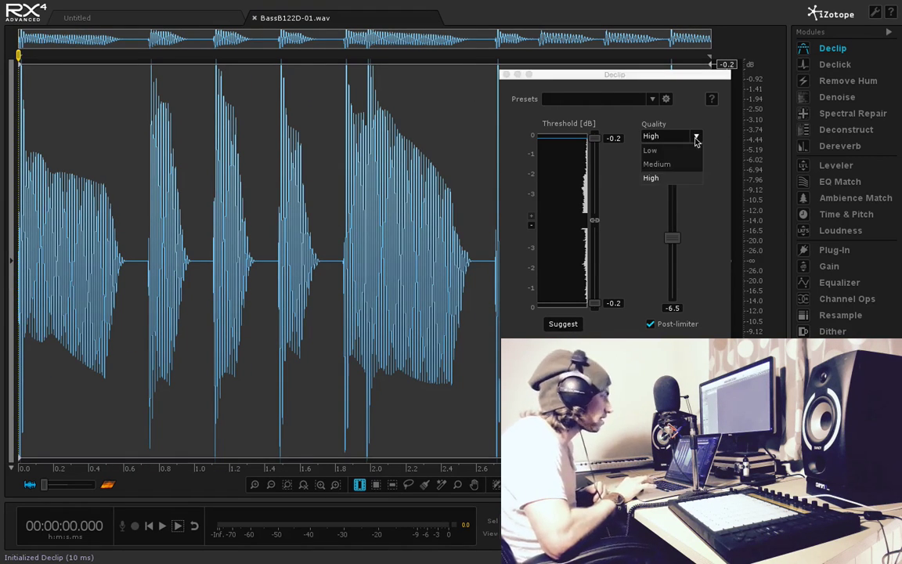
pyautogui.click(696, 139)
pyautogui.click(696, 139)
pyautogui.click(674, 163)
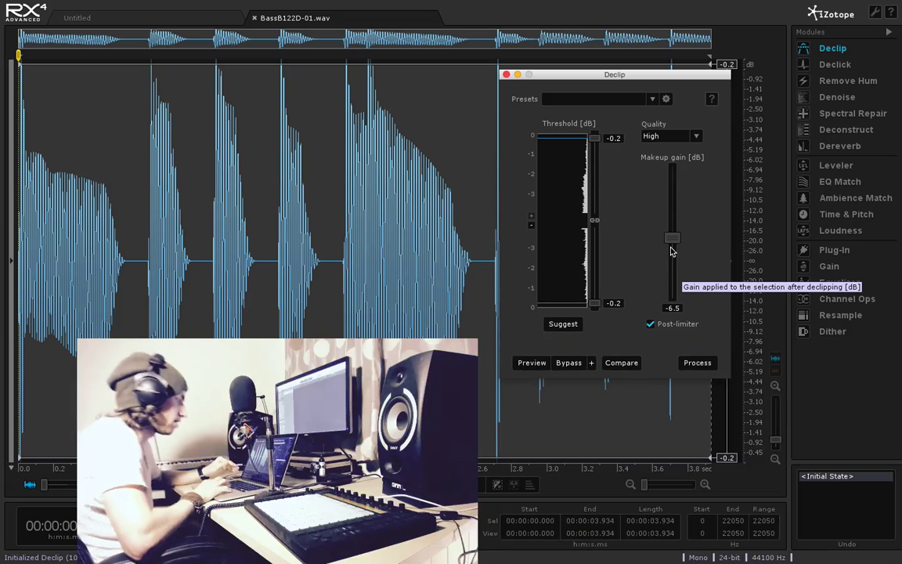
# Set the Declip makeup gain to -8.1 dB, process the selected recording, and close the module.
pyautogui.moveTo(674, 244)
pyautogui.mouseDown()
pyautogui.moveTo(675, 258)
pyautogui.moveTo(676, 249)
pyautogui.moveTo(683, 253)
pyautogui.moveTo(676, 249)
pyautogui.moveTo(673, 284)
pyautogui.moveTo(672, 261)
pyautogui.mouseUp()
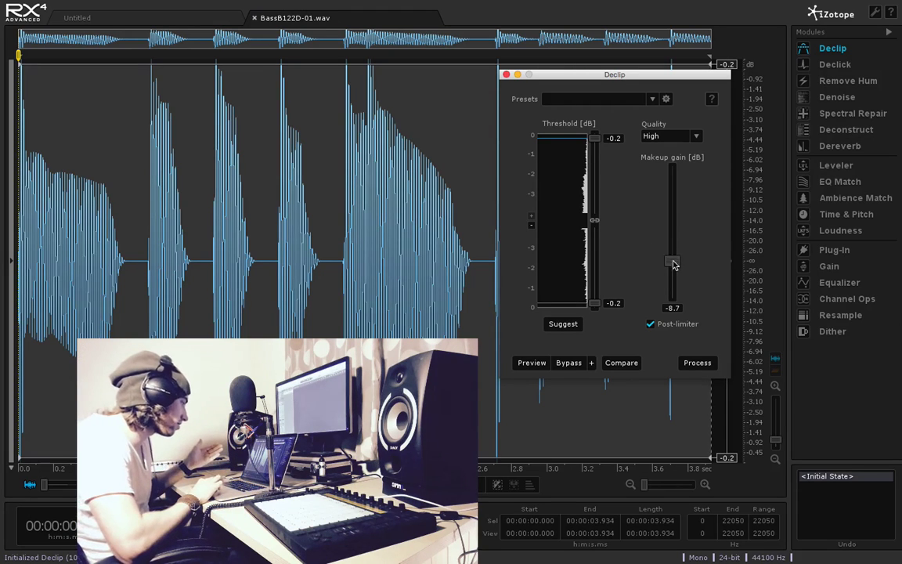
pyautogui.moveTo(674, 259)
pyautogui.mouseDown()
pyautogui.moveTo(671, 281)
pyautogui.moveTo(670, 257)
pyautogui.mouseUp()
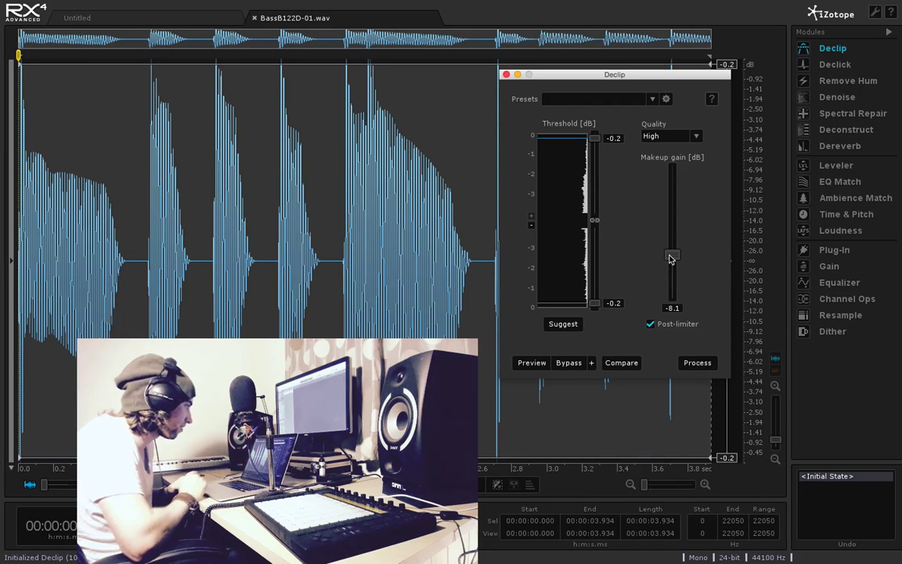
pyautogui.click(693, 363)
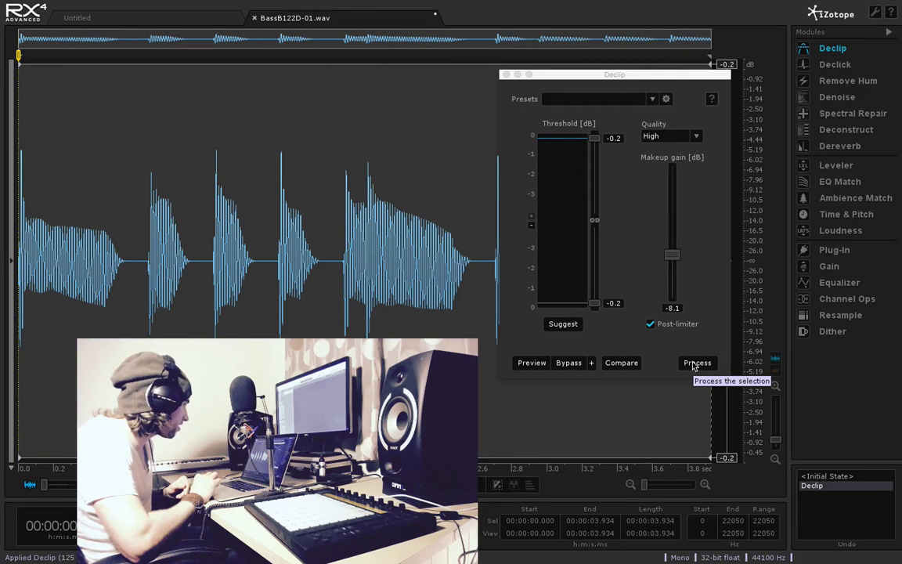
pyautogui.click(506, 74)
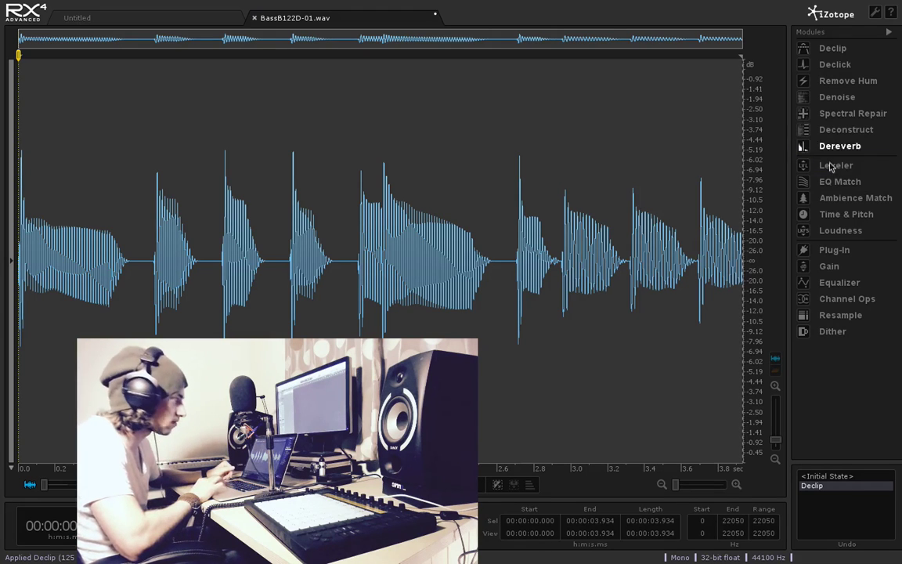
# Normalize the declipped recording to a target peak level of 0.00 dBFS and close the Gain module.
pyautogui.click(829, 267)
pyautogui.click(506, 125)
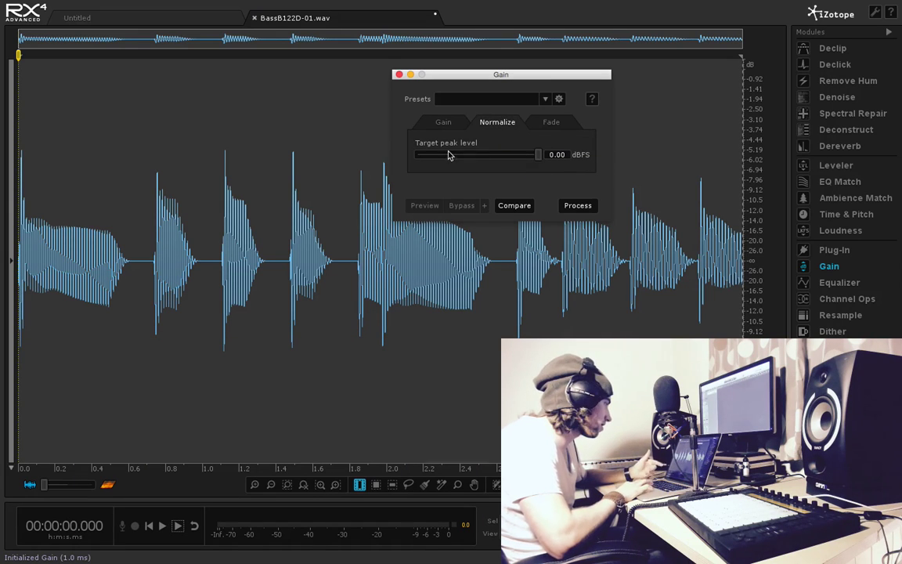
pyautogui.click(577, 206)
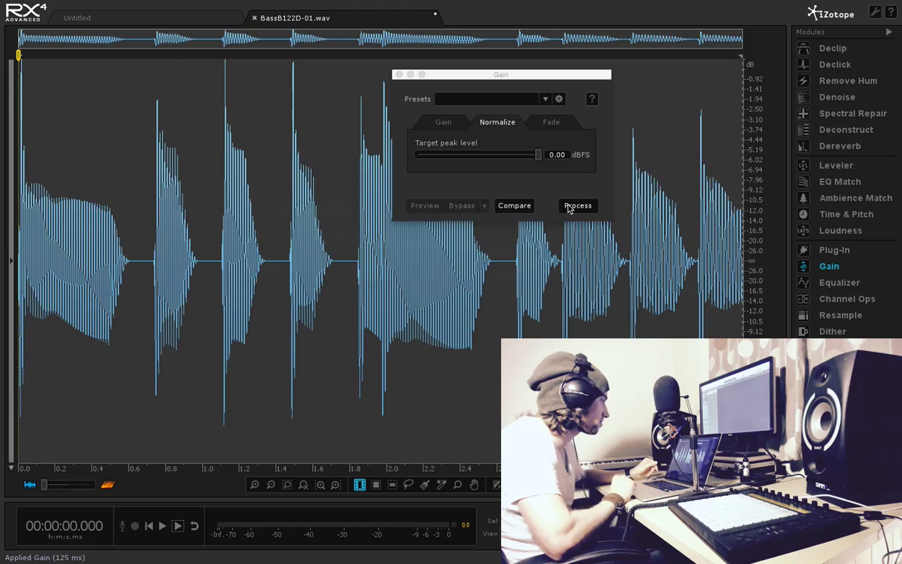
pyautogui.click(399, 75)
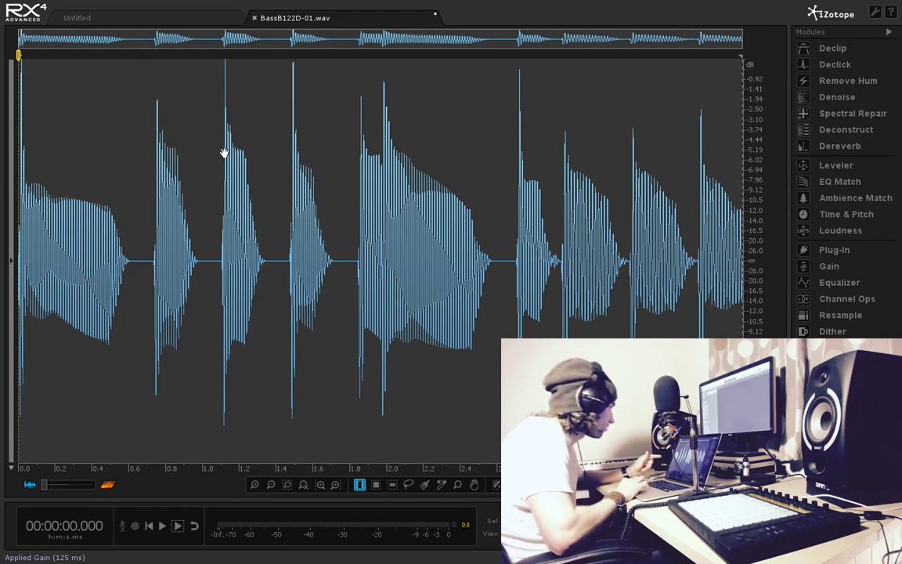
# Examine the restored peak of the bass note near 1.12 seconds at close range.
pyautogui.scroll(4, 224, 152)
pyautogui.scroll(3, 224, 153)
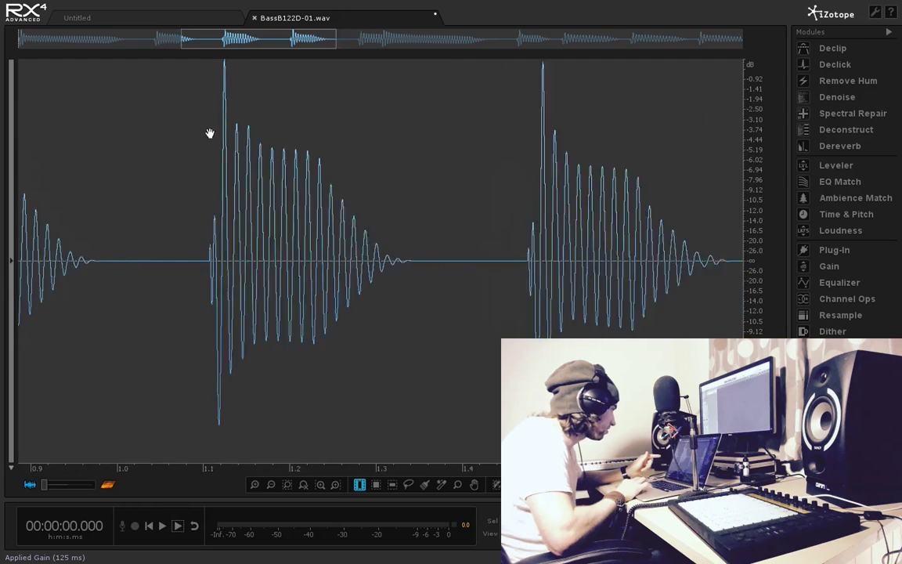
pyautogui.scroll(1, 240, 103)
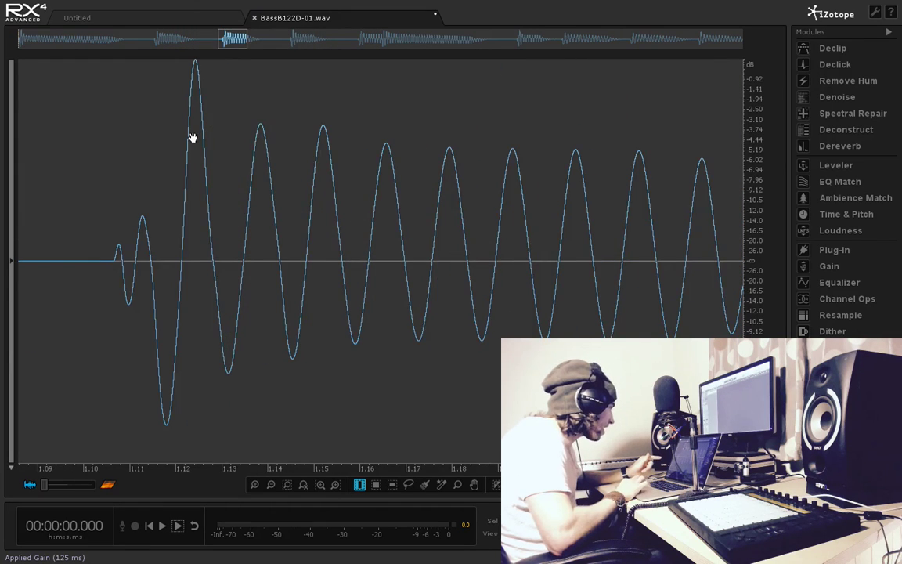
pyautogui.scroll(2, 193, 138)
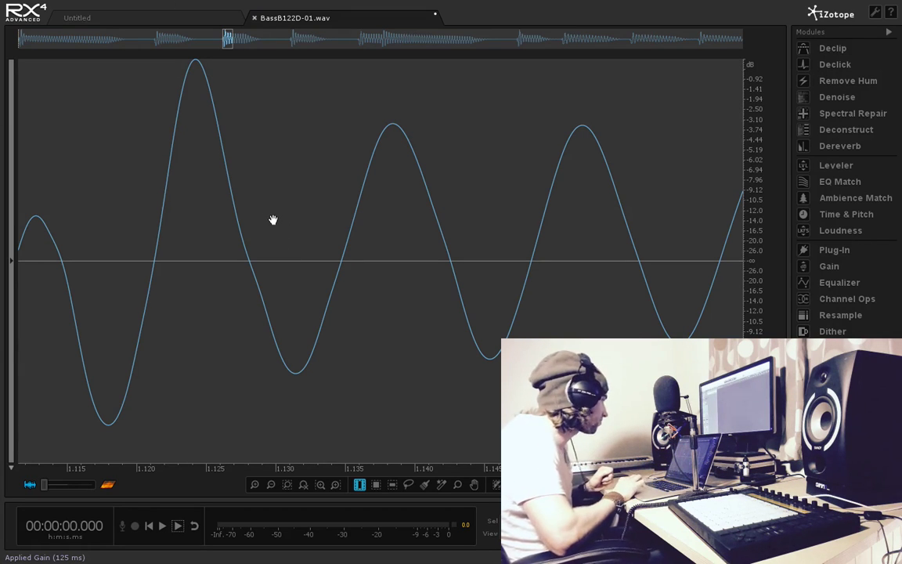
pyautogui.scroll(-10, 273, 220)
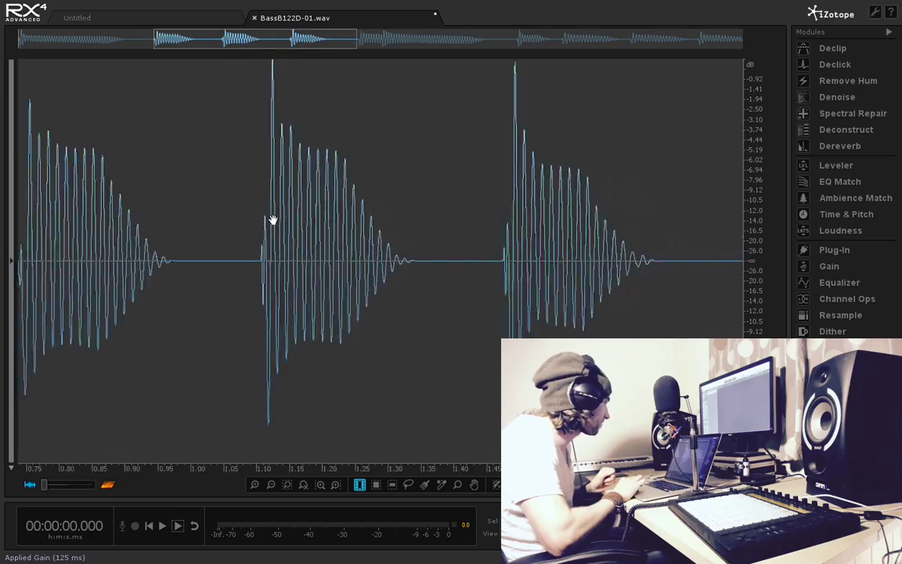
pyautogui.scroll(-1, 273, 220)
pyautogui.scroll(-2, 455, 143)
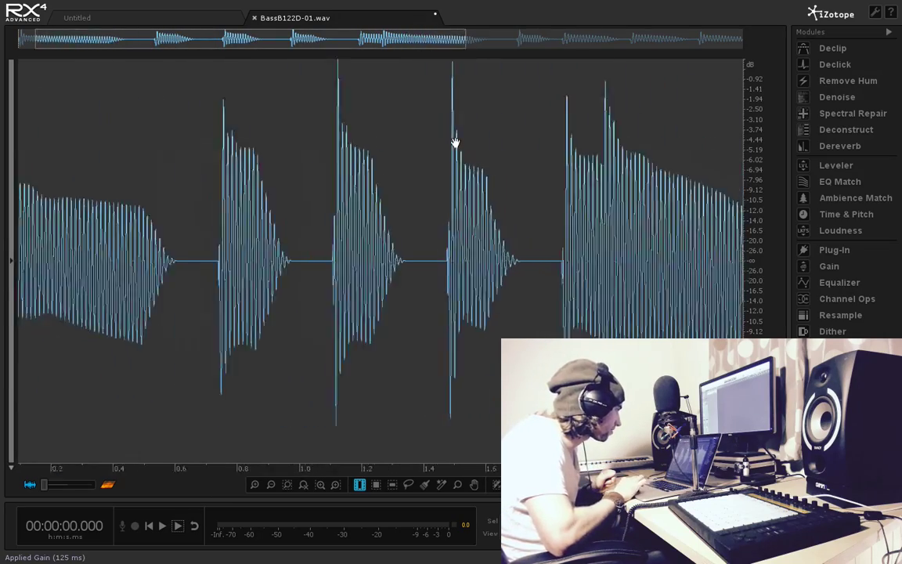
# Inspect the restored peak of the note near 1.49 seconds and play back the whole processed recording.
pyautogui.scroll(6, 455, 142)
pyautogui.scroll(-3, 455, 143)
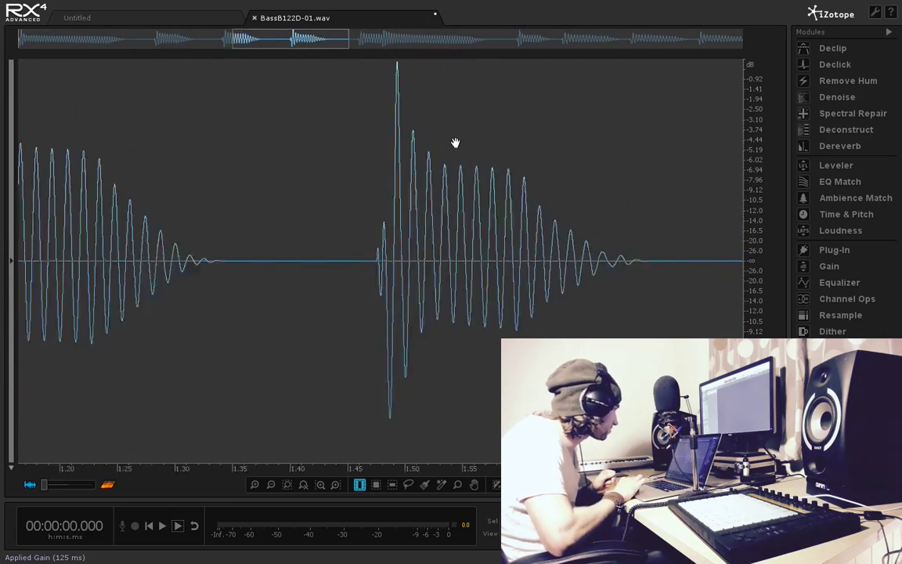
pyautogui.scroll(1, 455, 143)
pyautogui.scroll(-3, 455, 143)
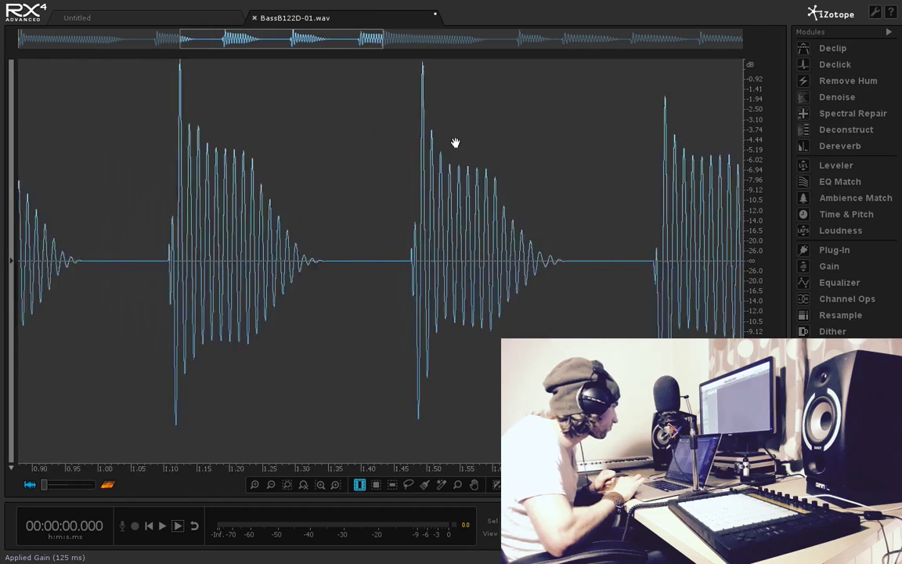
pyautogui.scroll(-3, 455, 142)
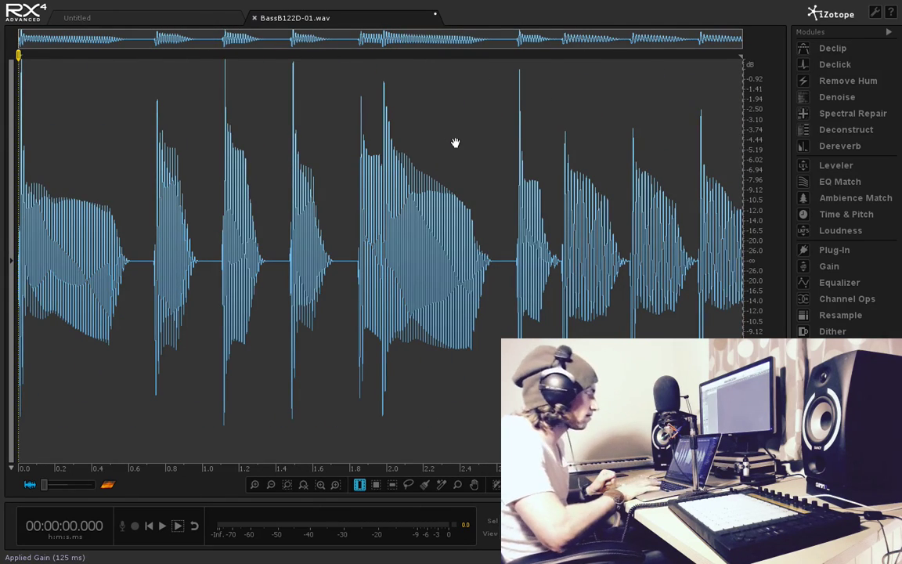
pyautogui.press('space')
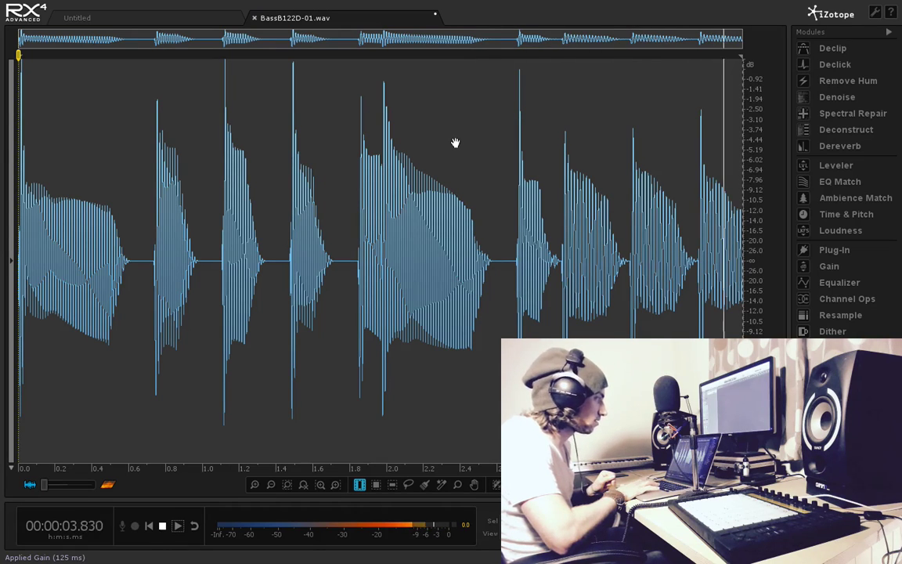
pyautogui.press('space')
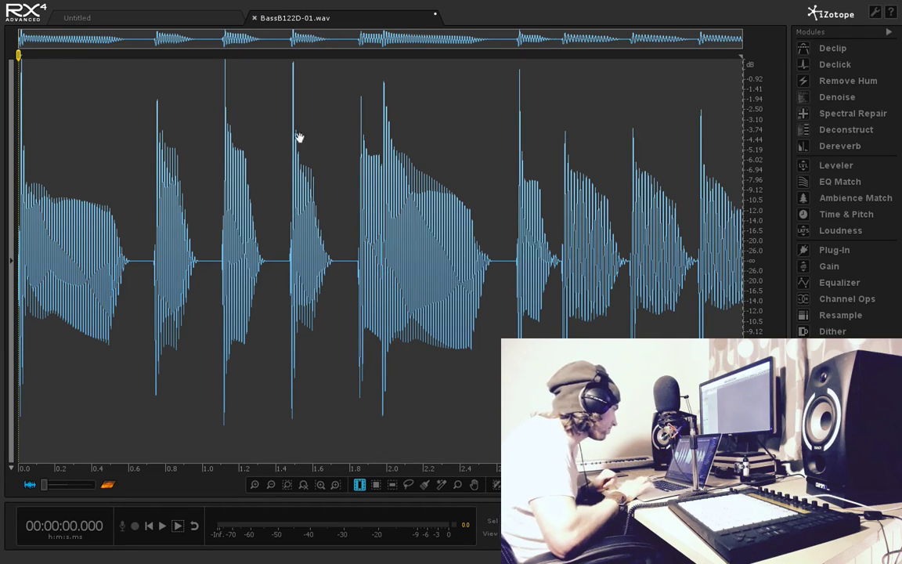
# Examine the waveform of the bass note between about 2.70 and 2.78 seconds, including its restored first peak.
pyautogui.scroll(2, 528, 167)
pyautogui.scroll(4, 528, 167)
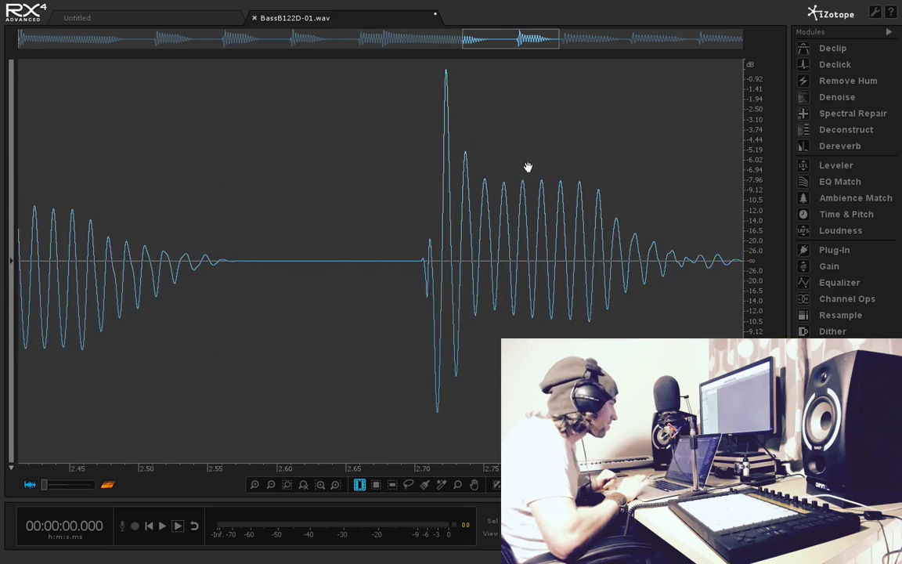
pyautogui.scroll(5, 528, 168)
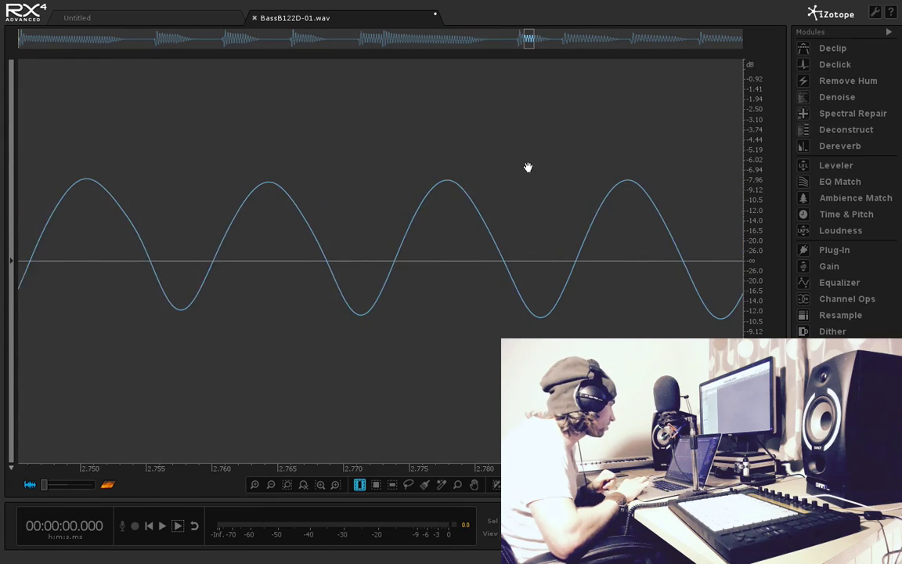
pyautogui.scroll(-6, 528, 167)
pyautogui.scroll(5, 528, 168)
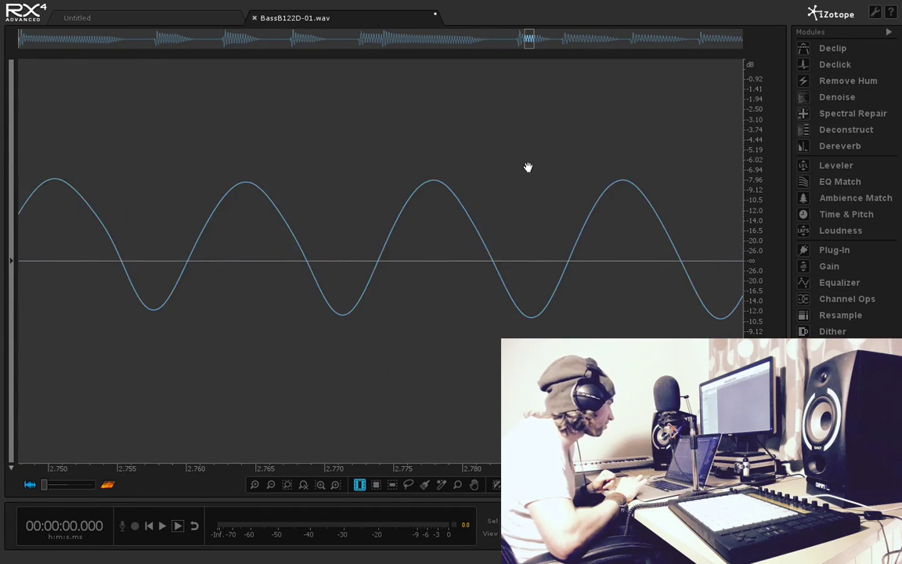
pyautogui.scroll(-5, 528, 168)
pyautogui.scroll(2, 528, 168)
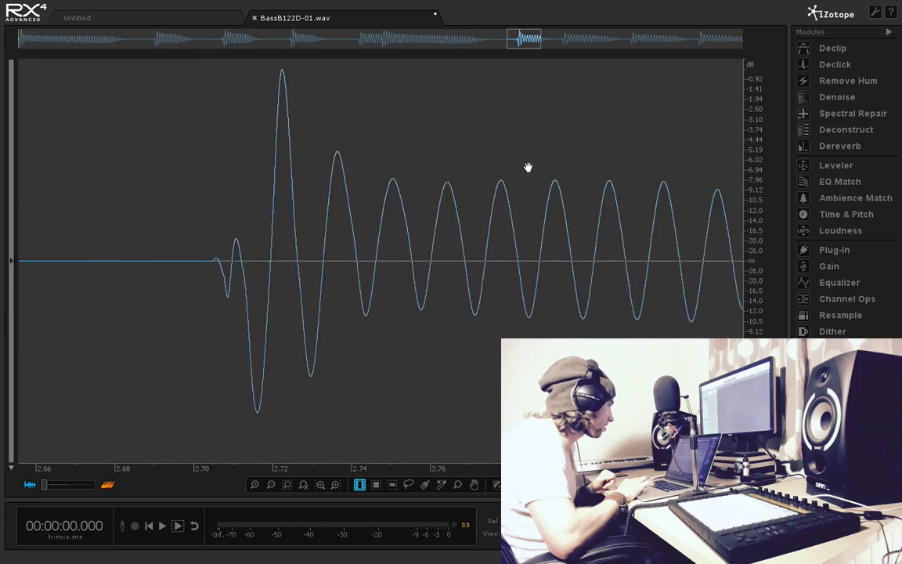
pyautogui.scroll(-1, 528, 168)
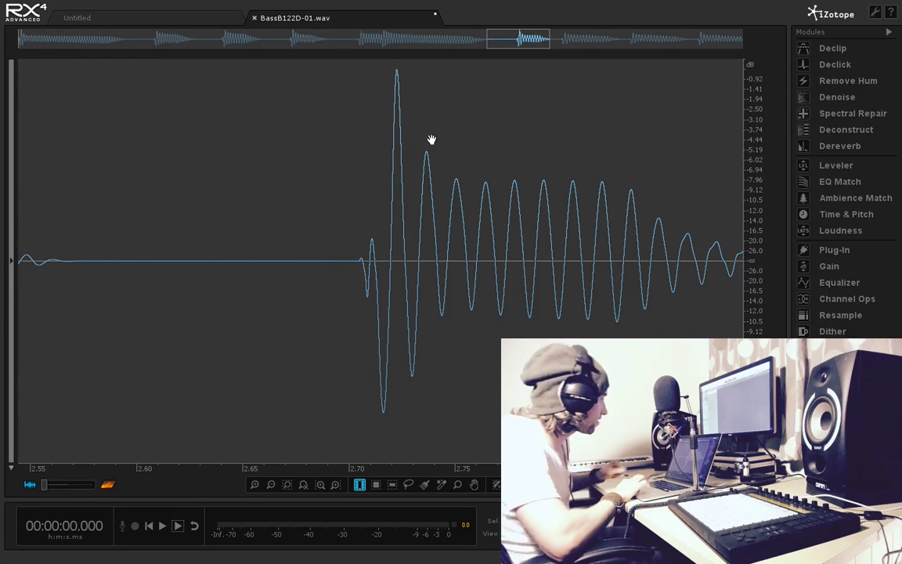
pyautogui.scroll(-1, 399, 167)
pyautogui.scroll(5, 399, 167)
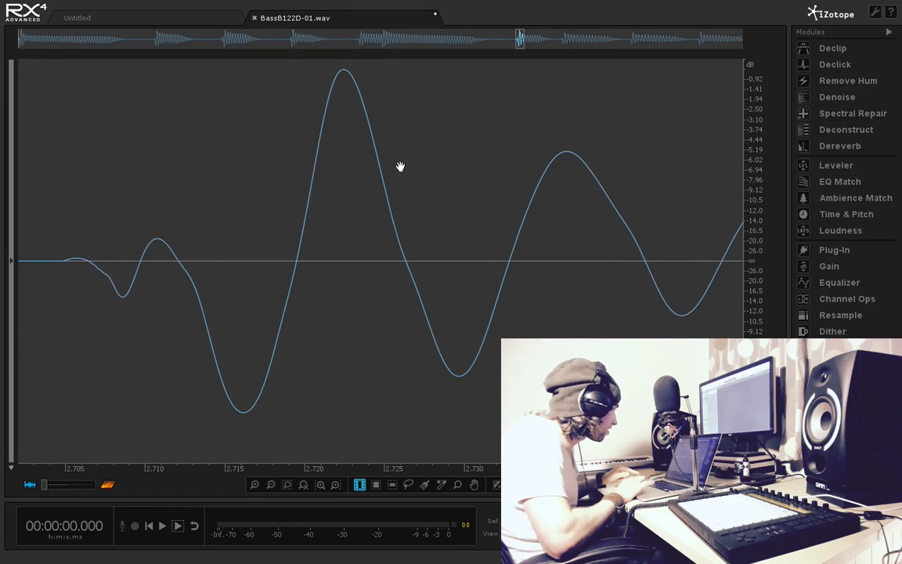
pyautogui.scroll(-6, 399, 167)
pyautogui.scroll(-3, 399, 166)
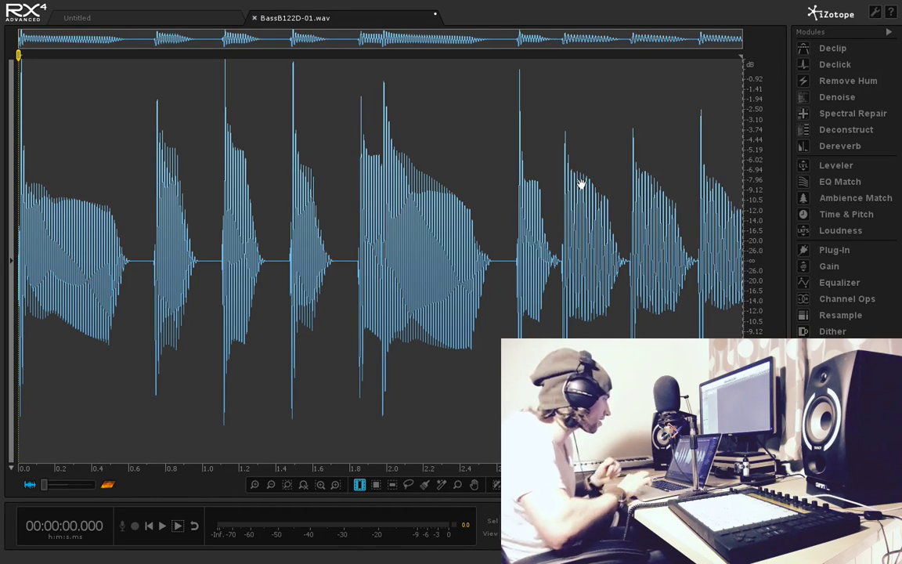
# Recheck the onset and first peak of the note near 2.72 seconds and compare it with the preceding notes.
pyautogui.scroll(3, 514, 122)
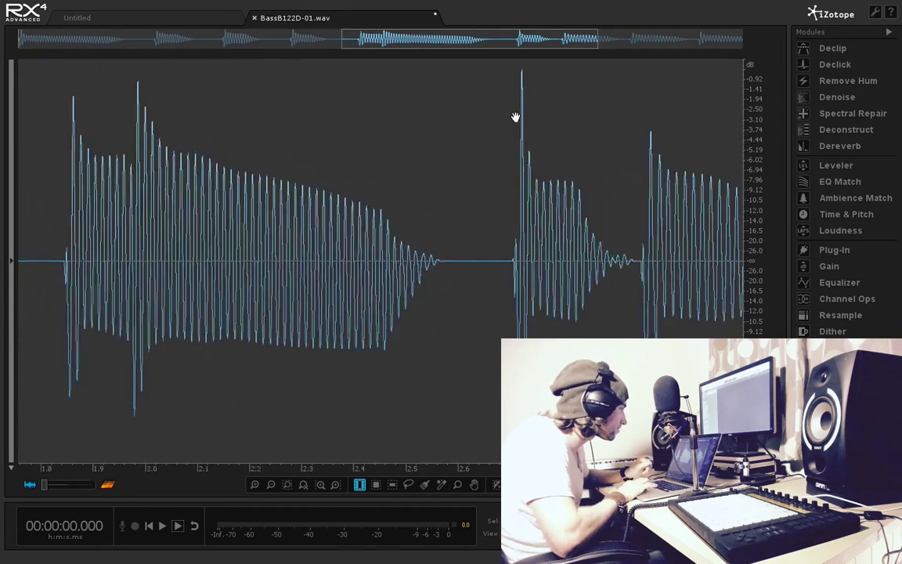
pyautogui.scroll(6, 515, 117)
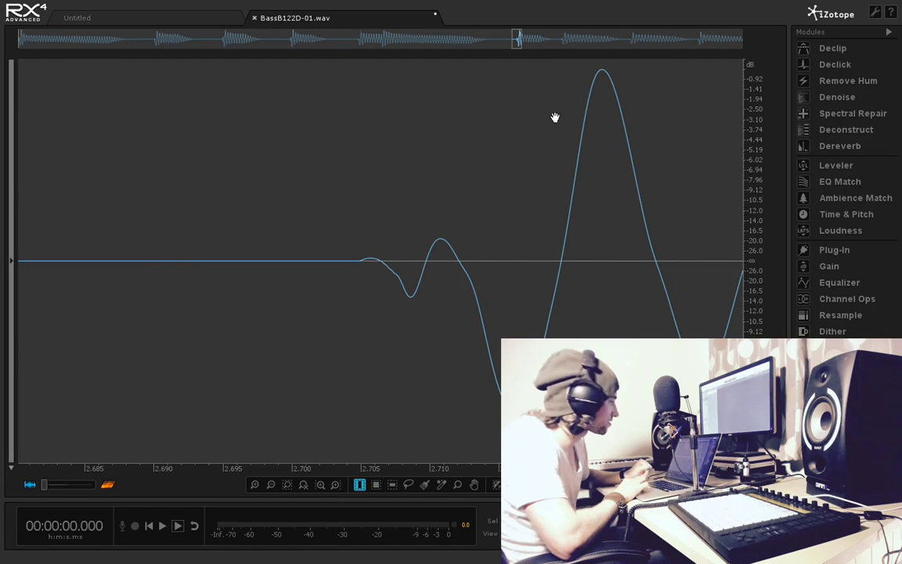
pyautogui.scroll(-6, 600, 147)
pyautogui.scroll(-4, 601, 148)
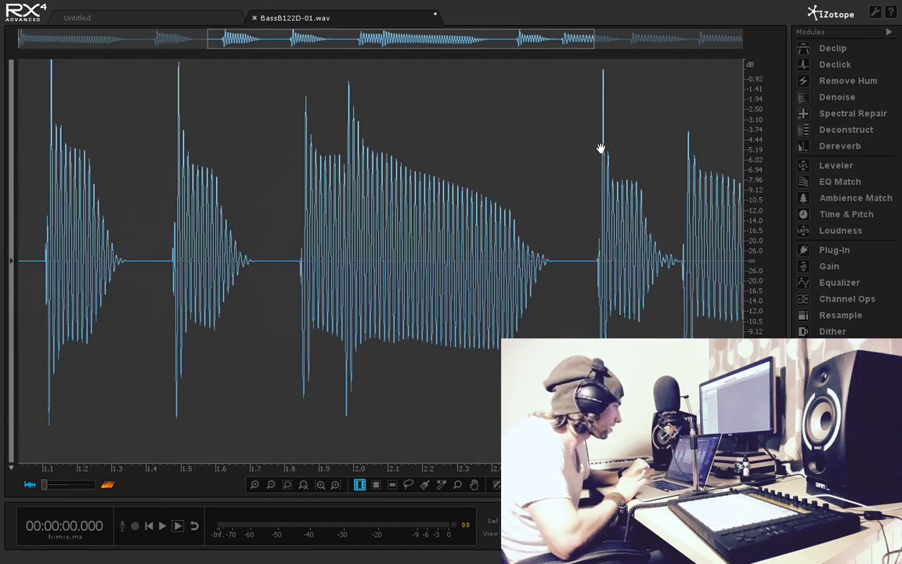